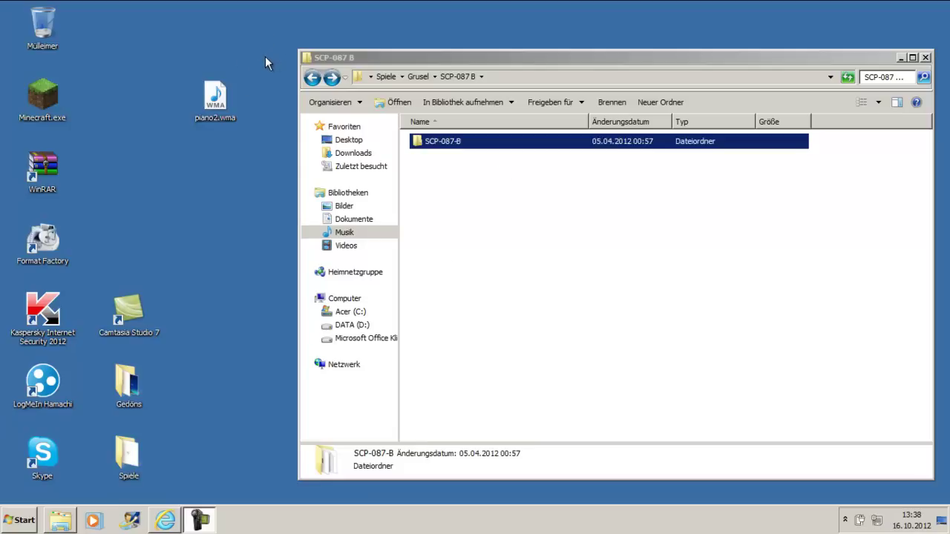
Open the inner SCP-087-B game folder and look through the sound files in its SFX folder
{"action": "double_click", "coordinate": [439, 149]}
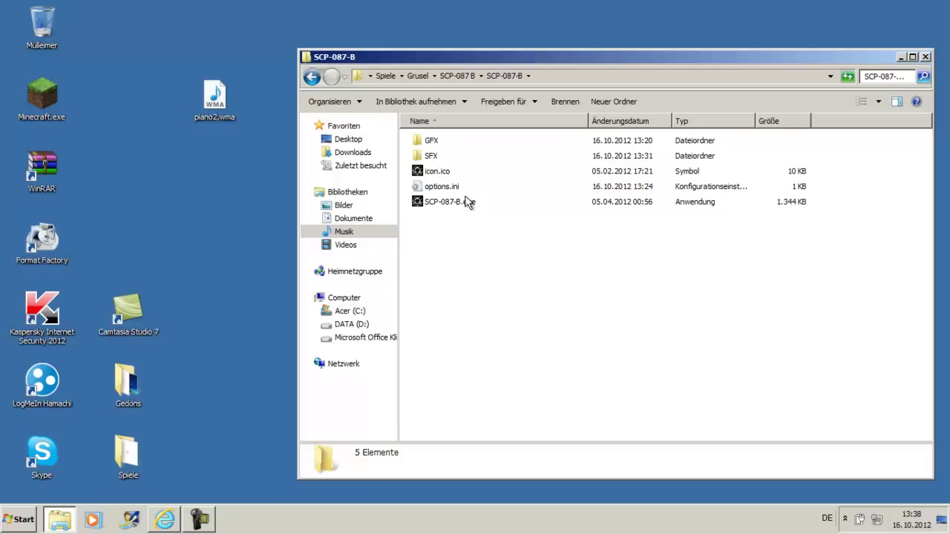
{"action": "double_click", "coordinate": [440, 156]}
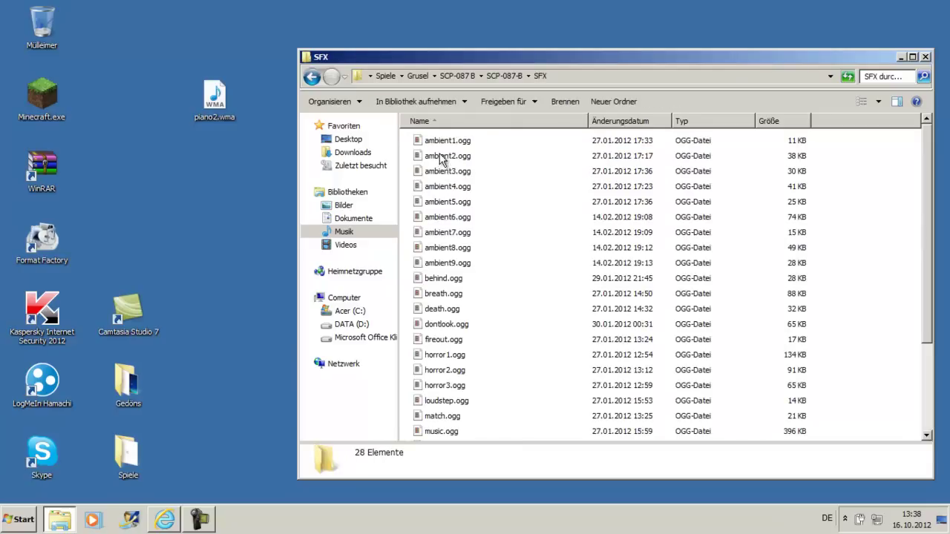
{"action": "scroll", "coordinate": [614, 208], "scroll_direction": "down", "scroll_amount": 3}
{"action": "scroll", "coordinate": [613, 210], "scroll_direction": "up", "scroll_amount": 3}
Go to the game's GFX folder, view the door.jpg texture and close the picture again
{"action": "key", "text": "BackSpace"}
{"action": "double_click", "coordinate": [455, 144]}
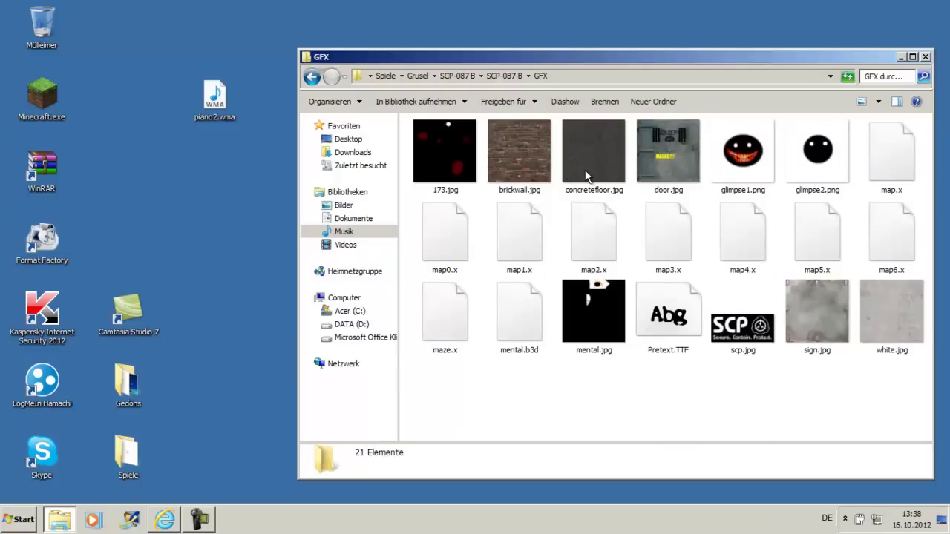
{"action": "double_click", "coordinate": [661, 172]}
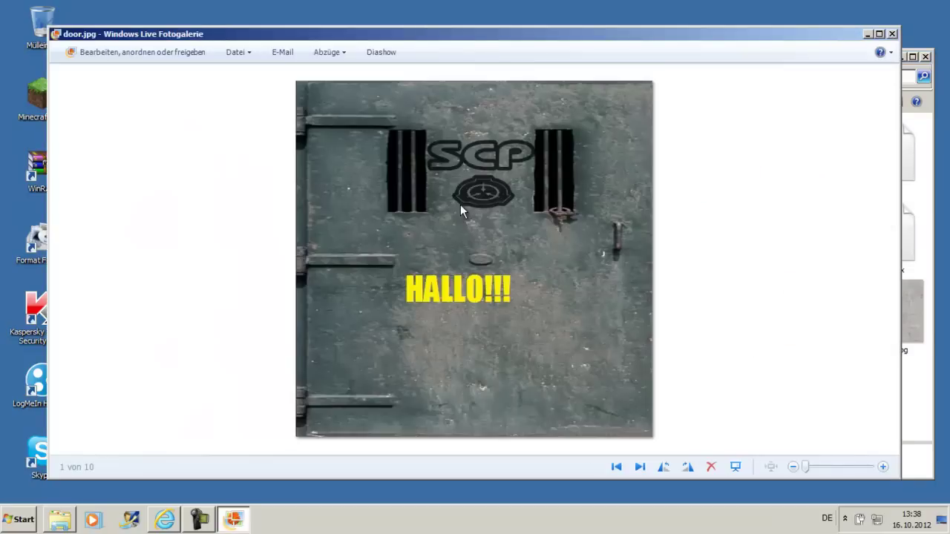
{"action": "left_click", "coordinate": [892, 33]}
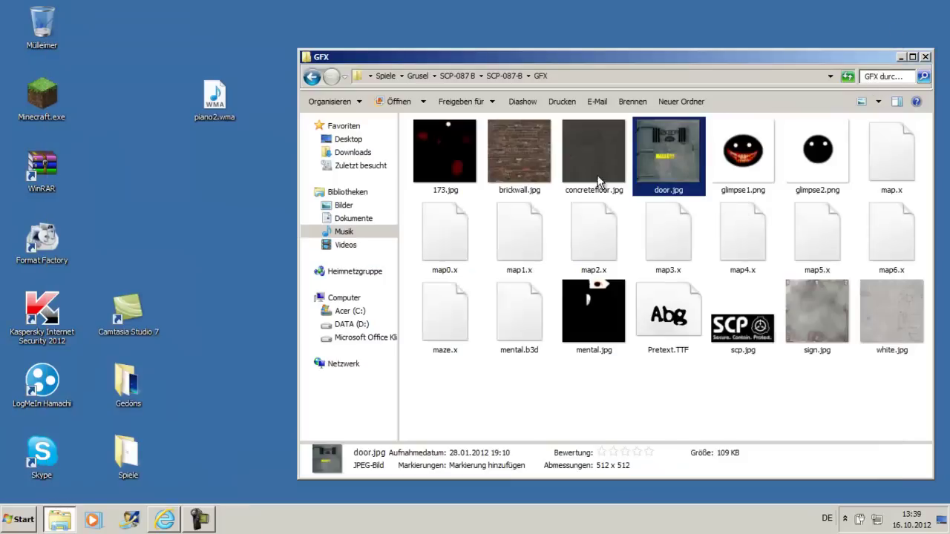
Open the brickwall.jpg texture from the GFX folder for editing in Paint
{"action": "double_click", "coordinate": [527, 167]}
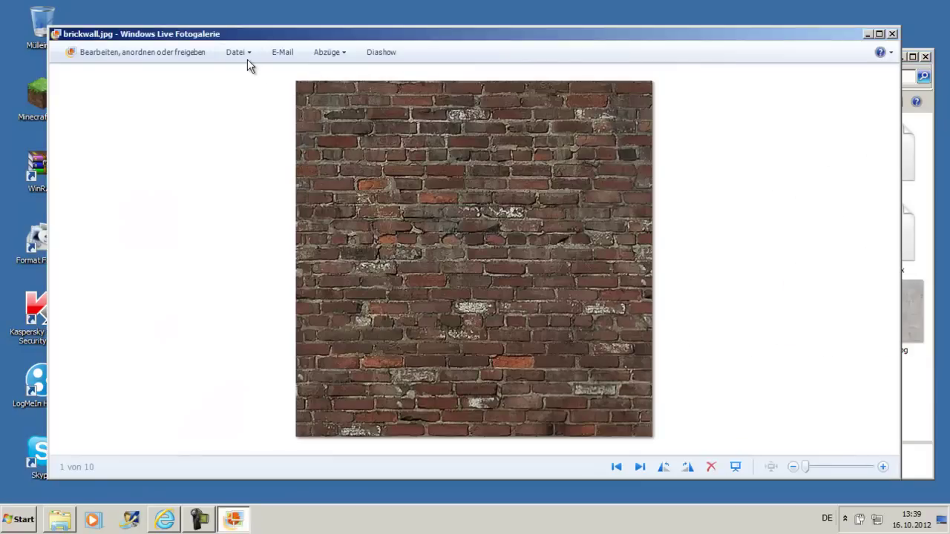
{"action": "left_click", "coordinate": [248, 57]}
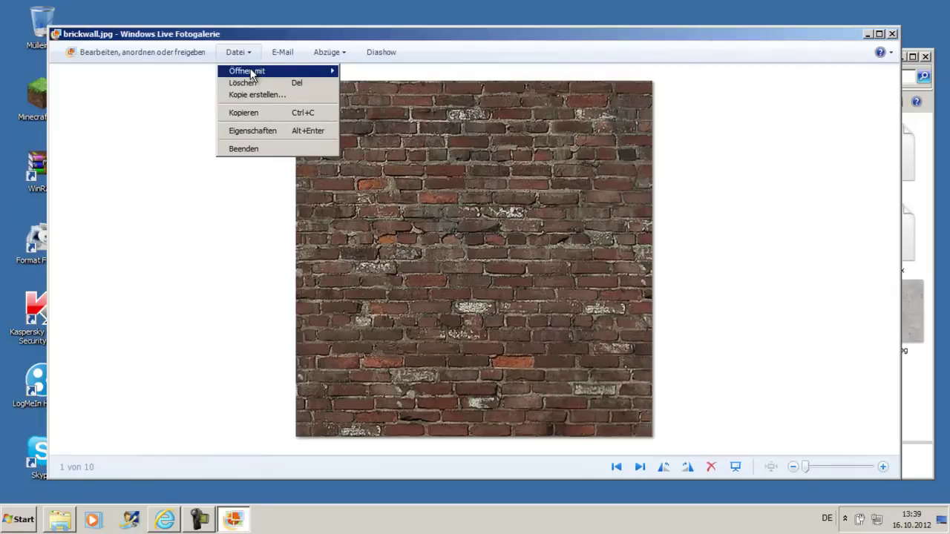
{"action": "mouse_move", "coordinate": [327, 71]}
{"action": "left_click", "coordinate": [373, 73]}
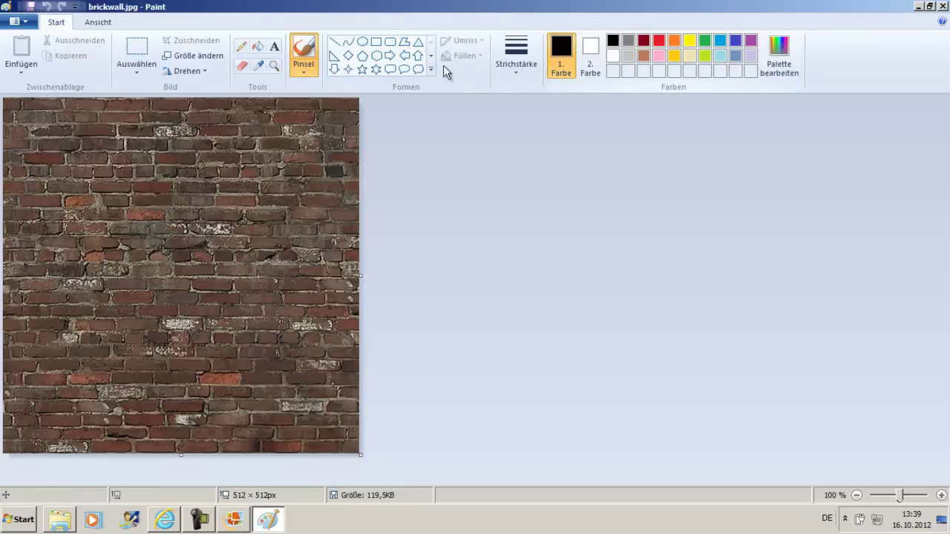
Draw an upside-down smiley with its tongue out and an upside-down "SCP" on the bricks, using the standard brush in pale yellow
{"action": "left_click", "coordinate": [307, 72]}
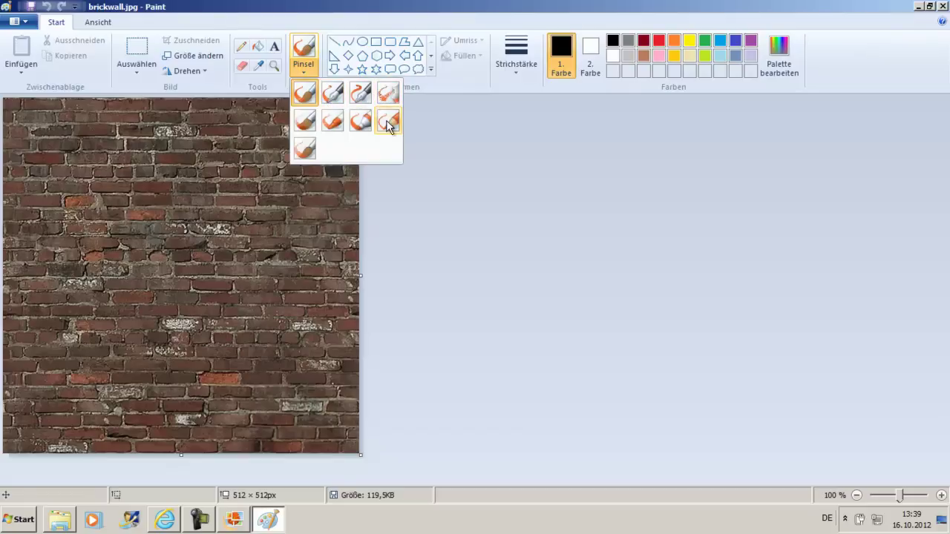
{"action": "left_click", "coordinate": [306, 95]}
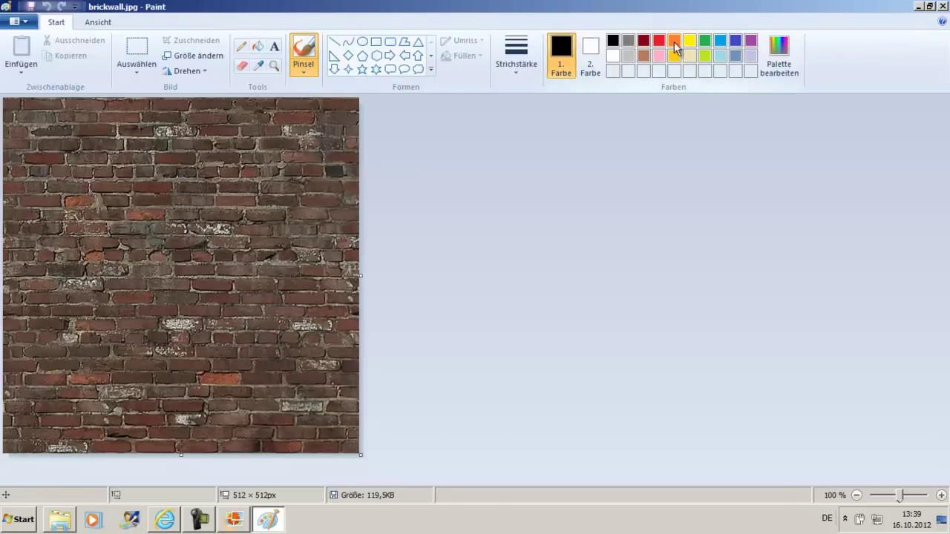
{"action": "left_click", "coordinate": [689, 59]}
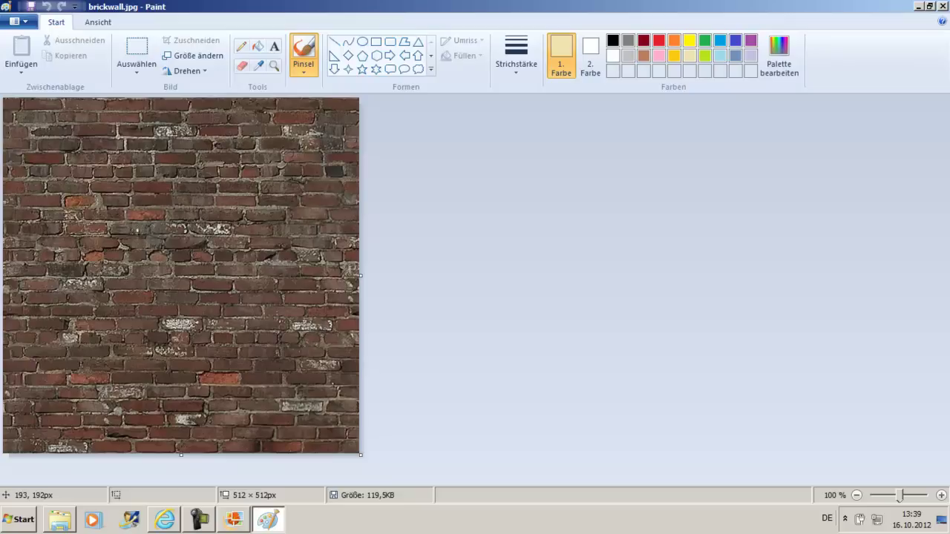
{"action": "mouse_move", "coordinate": [138, 232]}
{"action": "left_mouse_down"}
{"action": "mouse_move", "coordinate": [132, 254]}
{"action": "mouse_move", "coordinate": [157, 260]}
{"action": "left_mouse_up"}
{"action": "mouse_move", "coordinate": [107, 223]}
{"action": "left_mouse_down"}
{"action": "mouse_move", "coordinate": [134, 203]}
{"action": "mouse_move", "coordinate": [178, 222]}
{"action": "mouse_move", "coordinate": [190, 242]}
{"action": "left_mouse_up"}
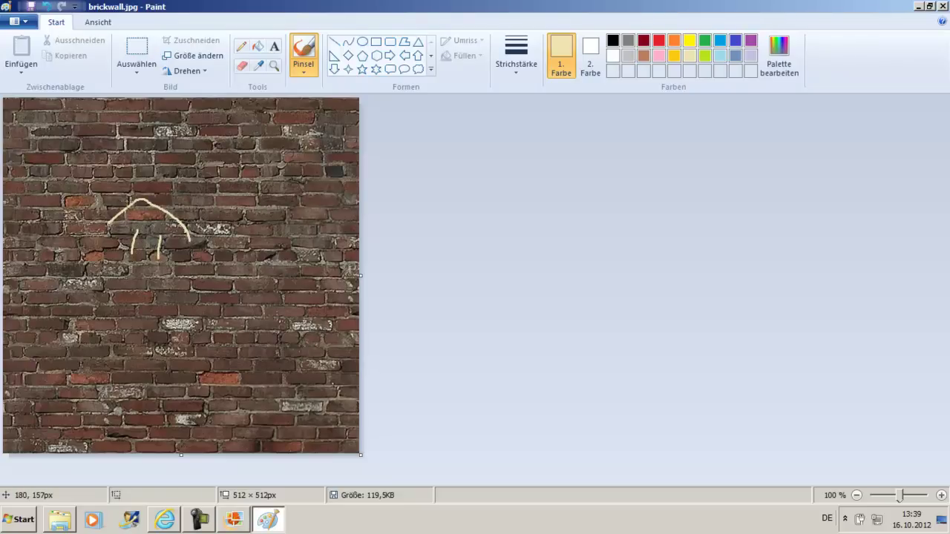
{"action": "mouse_move", "coordinate": [137, 215]}
{"action": "left_mouse_down"}
{"action": "mouse_move", "coordinate": [123, 178]}
{"action": "mouse_move", "coordinate": [162, 196]}
{"action": "mouse_move", "coordinate": [152, 205]}
{"action": "left_mouse_up"}
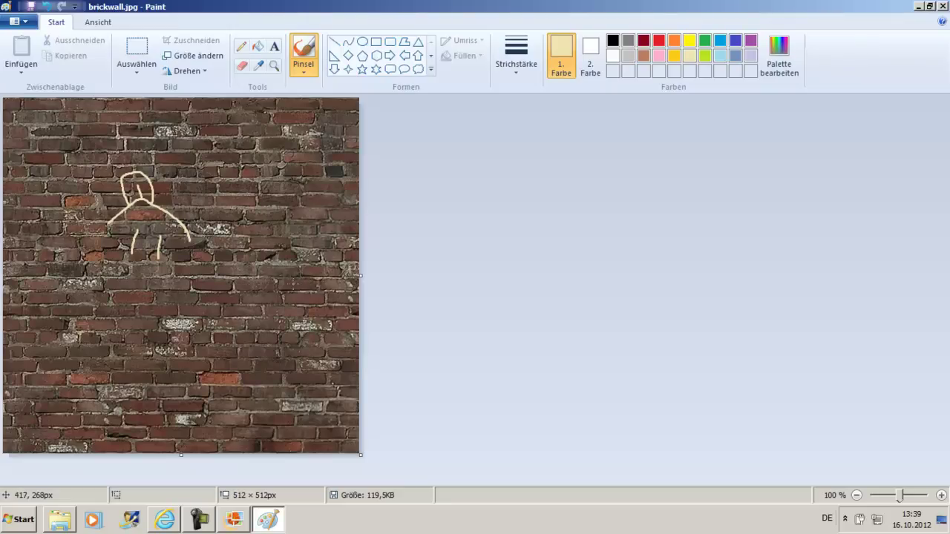
{"action": "mouse_move", "coordinate": [282, 285]}
{"action": "left_mouse_down"}
{"action": "mouse_move", "coordinate": [293, 252]}
{"action": "mouse_move", "coordinate": [260, 255]}
{"action": "mouse_move", "coordinate": [268, 268]}
{"action": "mouse_move", "coordinate": [259, 278]}
{"action": "mouse_move", "coordinate": [238, 268]}
{"action": "mouse_move", "coordinate": [230, 281]}
{"action": "mouse_move", "coordinate": [238, 257]}
{"action": "left_mouse_up"}
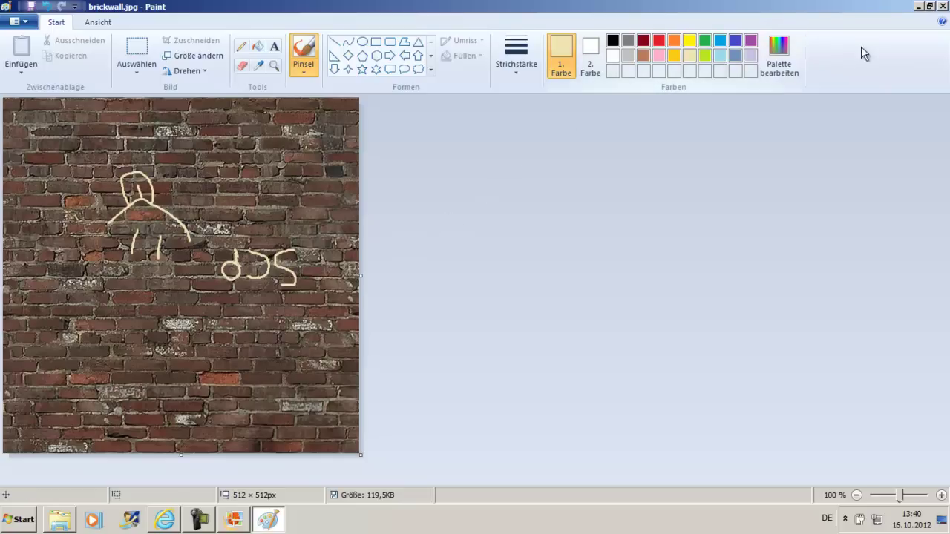
Save the changes to brickwall.jpg while closing Paint, and close the picture preview
{"action": "left_click", "coordinate": [942, 7]}
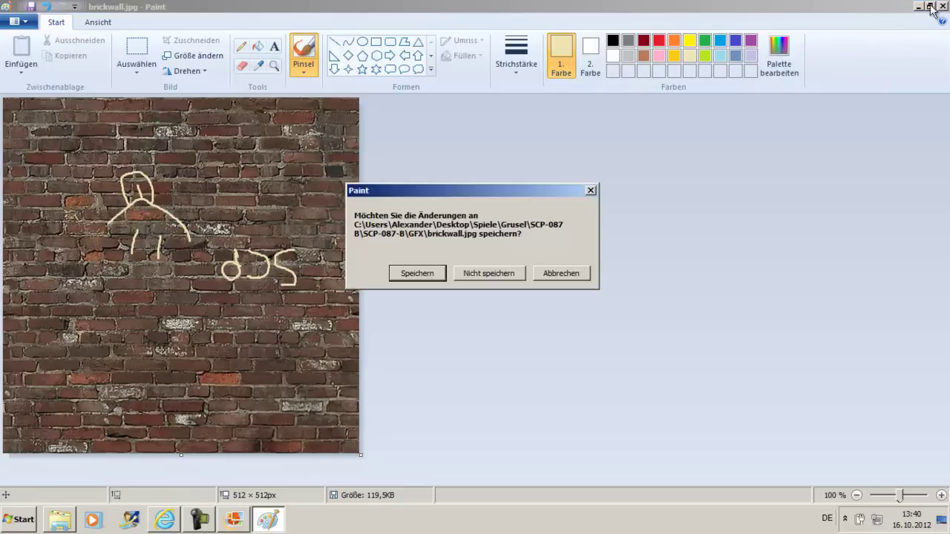
{"action": "left_click", "coordinate": [421, 270]}
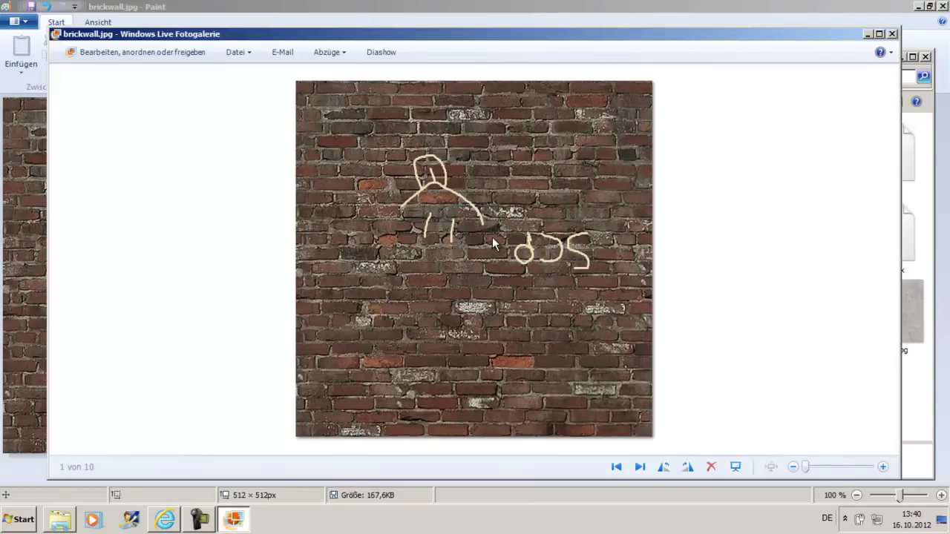
{"action": "left_click", "coordinate": [893, 34]}
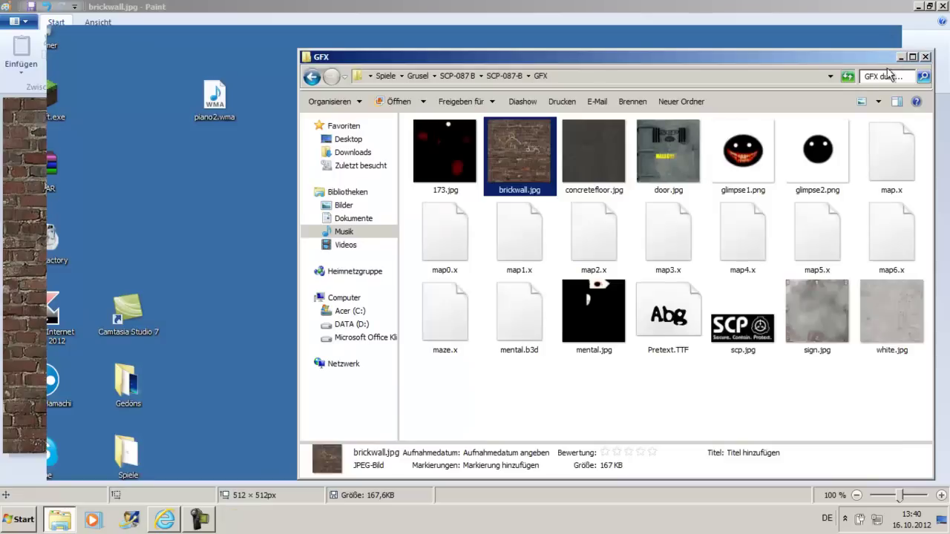
{"action": "left_click", "coordinate": [138, 17]}
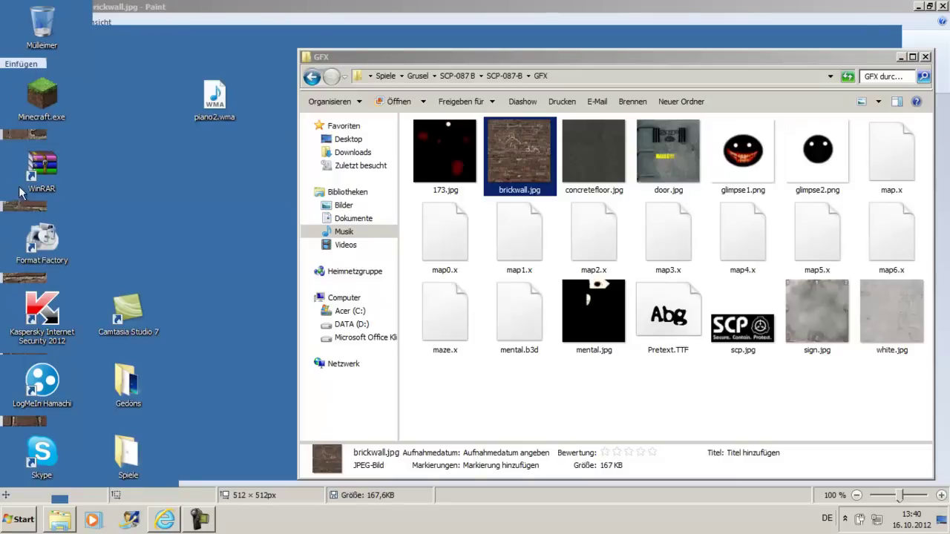
Return to the SCP-087-B folder and launch the game with SCP-087-B.exe
{"action": "left_click_drag", "start_coordinate": [514, 53], "coordinate": [405, 33]}
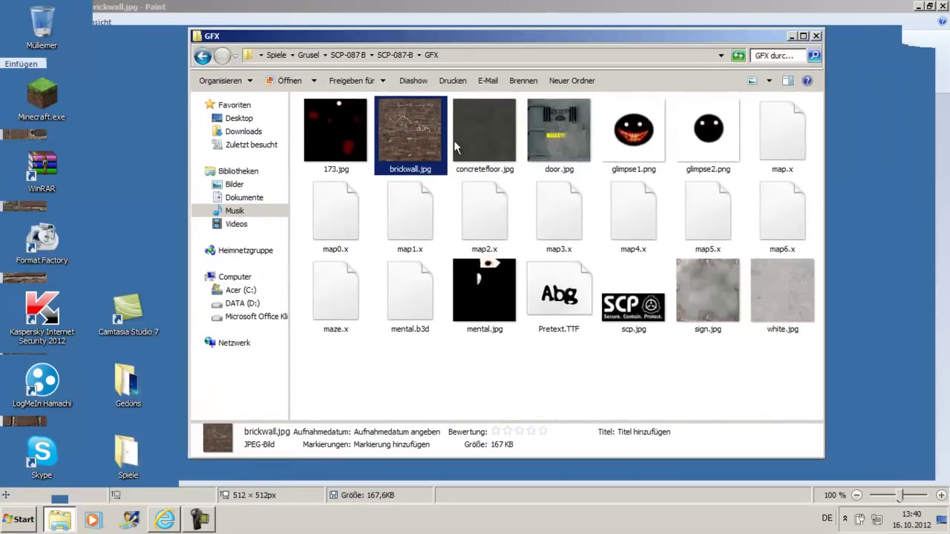
{"action": "left_click", "coordinate": [202, 56]}
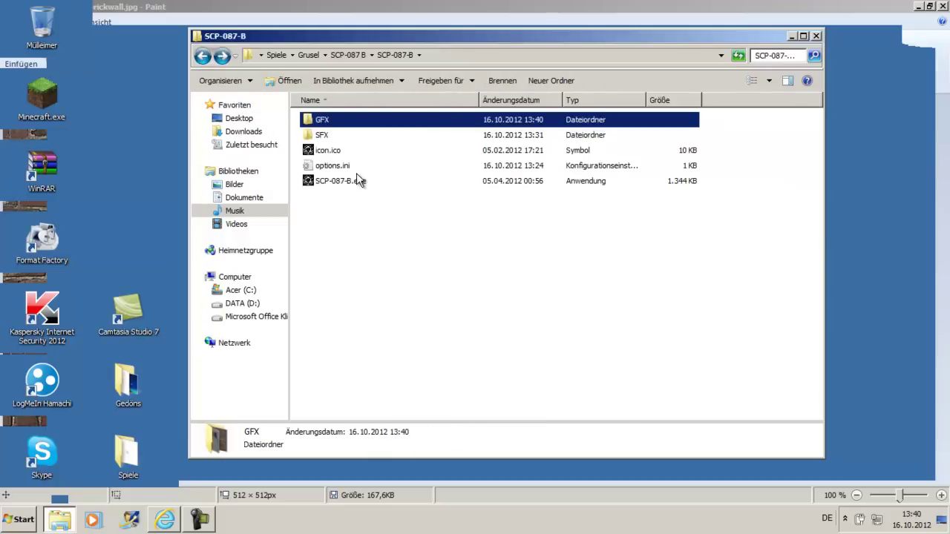
{"action": "double_click", "coordinate": [352, 181]}
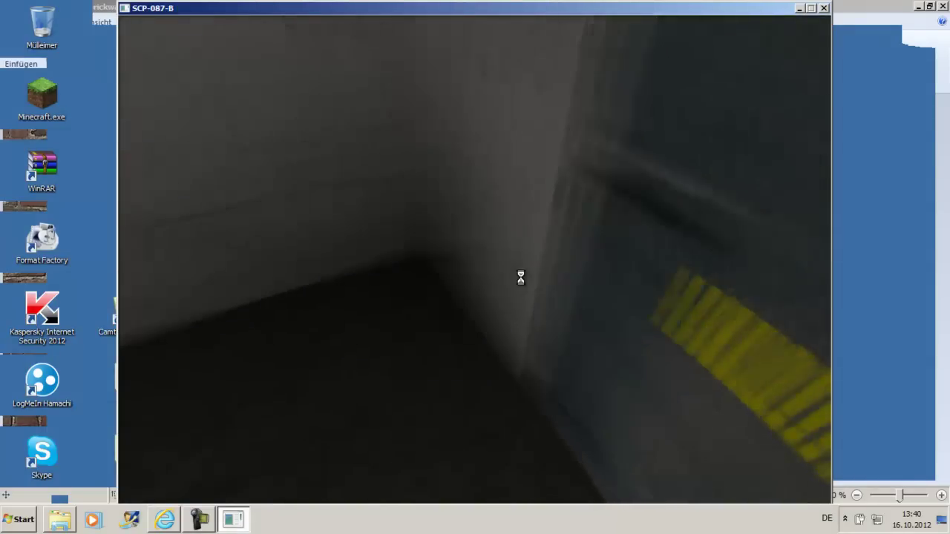
Examine the edited door texture with the yellow lettering at the start of the game
{"action": "key", "text": "s"}
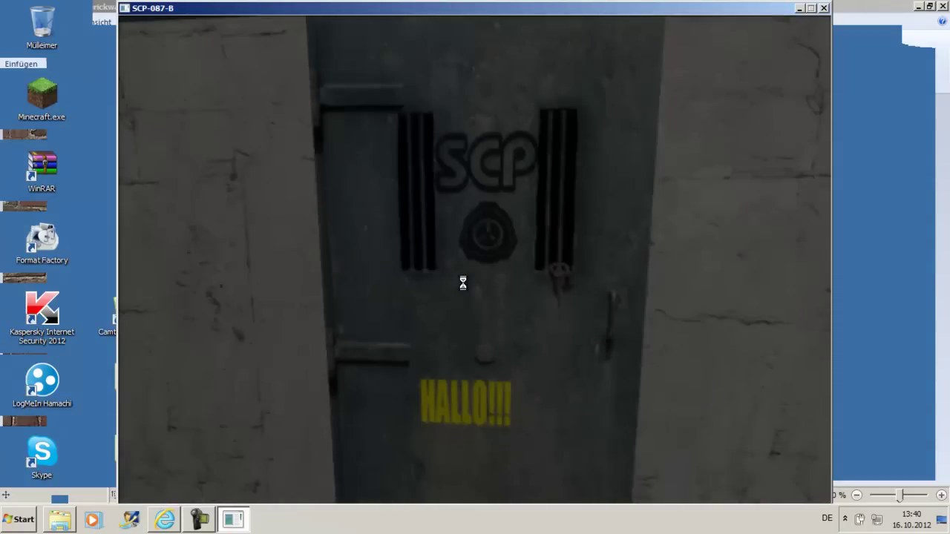
{"action": "key", "text": "w"}
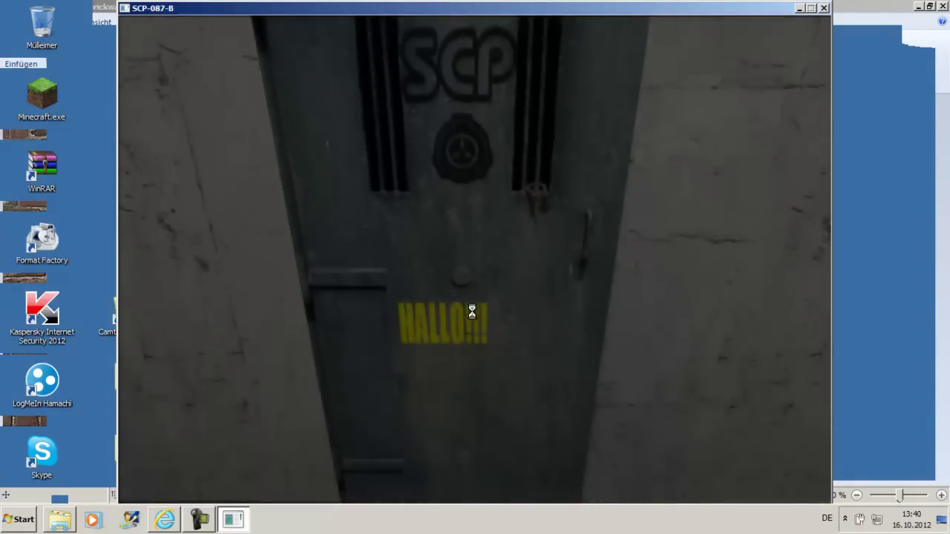
{"action": "key", "text": "s"}
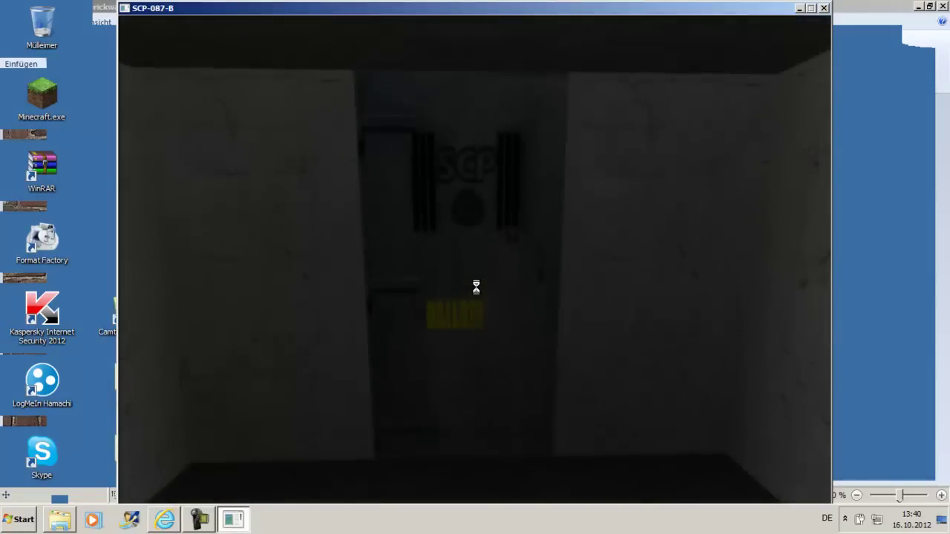
Walk through the dark corridors and examine the smiley and SCP drawing on the brick walls
{"action": "key", "text": "w"}
{"action": "key", "text": "w"}
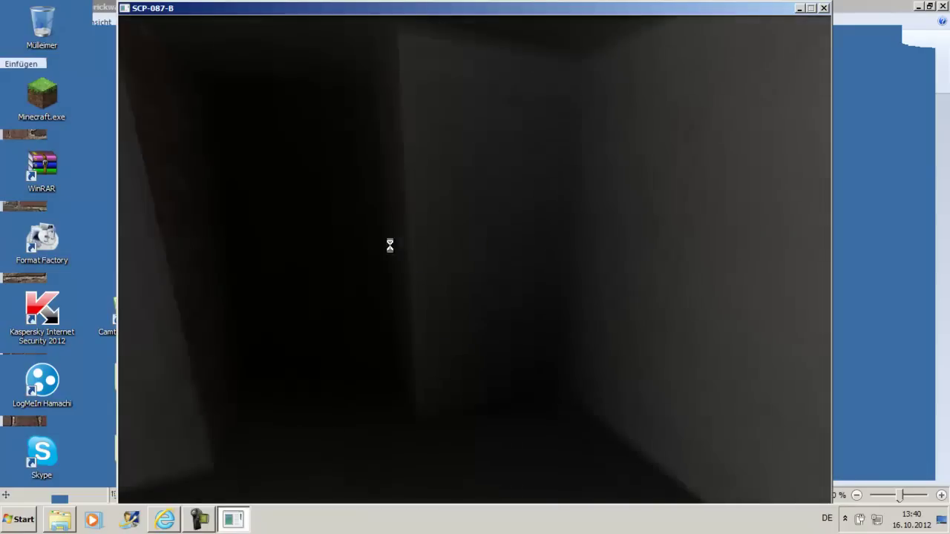
{"action": "key", "text": "w"}
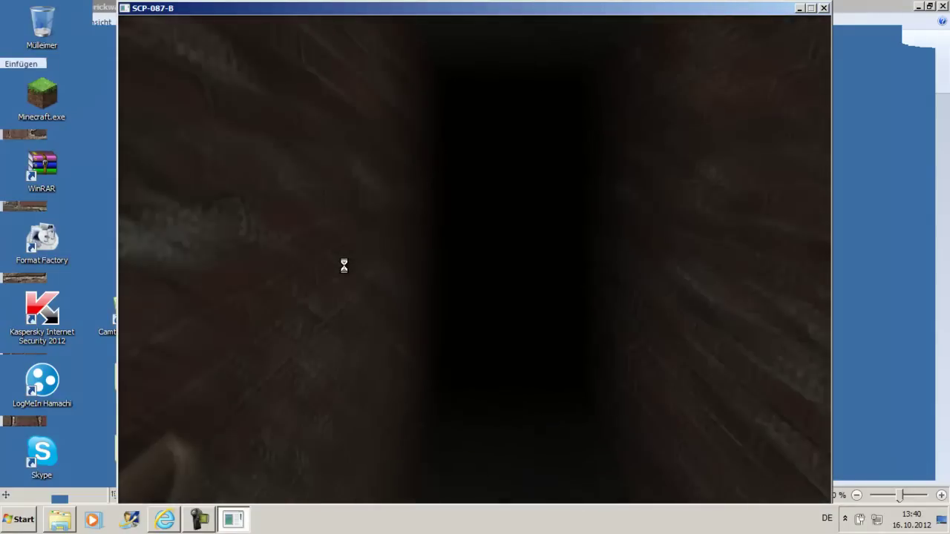
{"action": "key", "text": "w"}
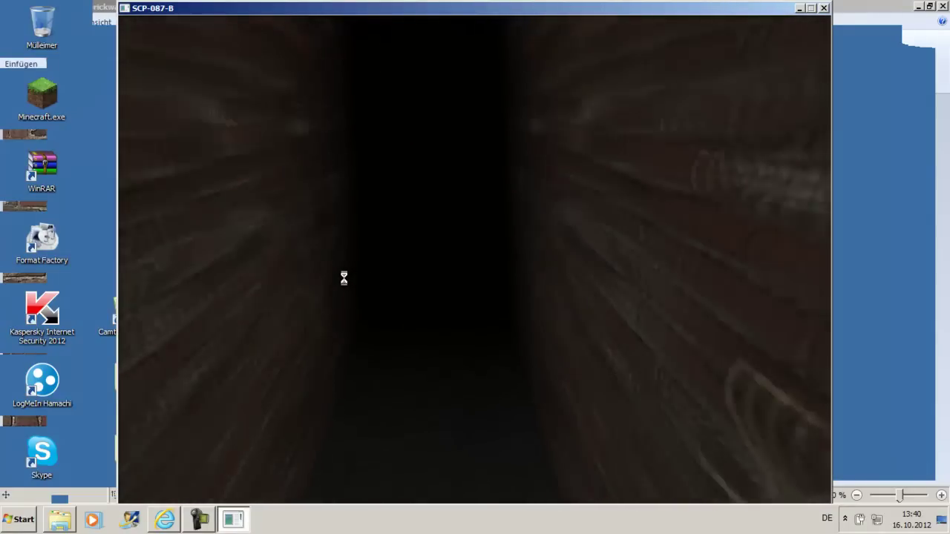
{"action": "key", "text": "w"}
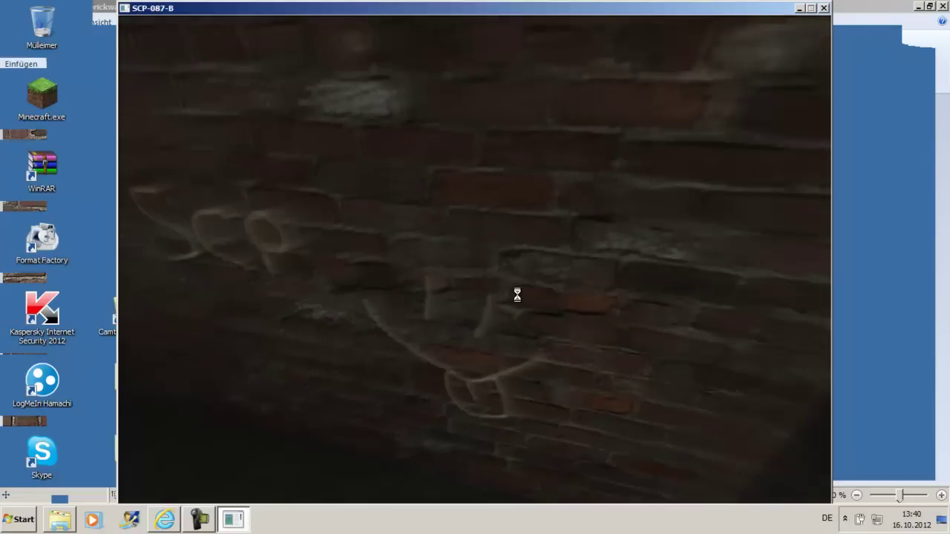
{"action": "key", "text": "w"}
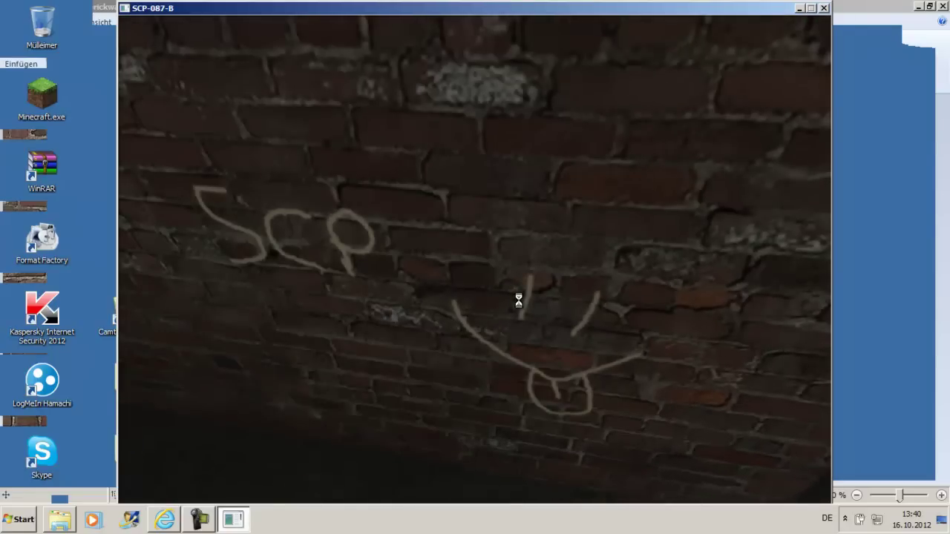
{"action": "key", "text": "w"}
{"action": "key", "text": "w"}
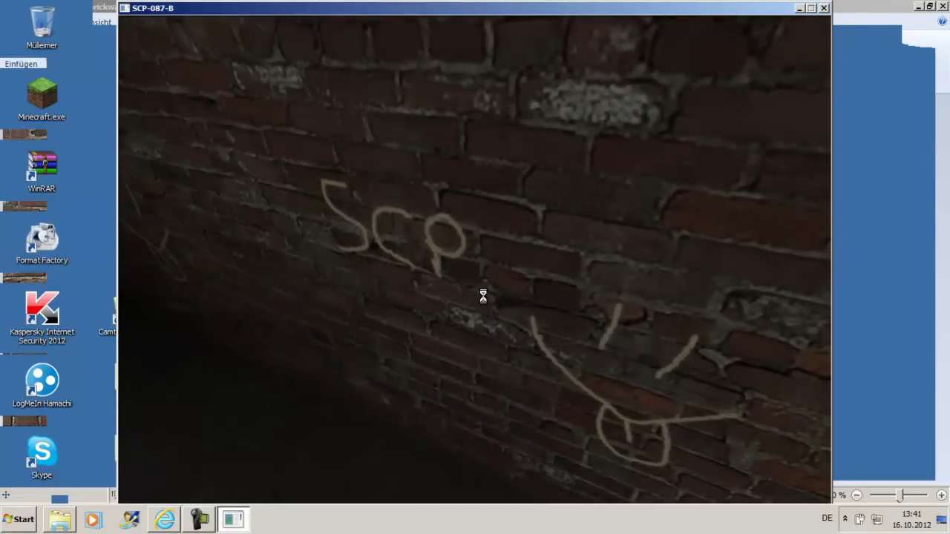
{"action": "key", "text": "w"}
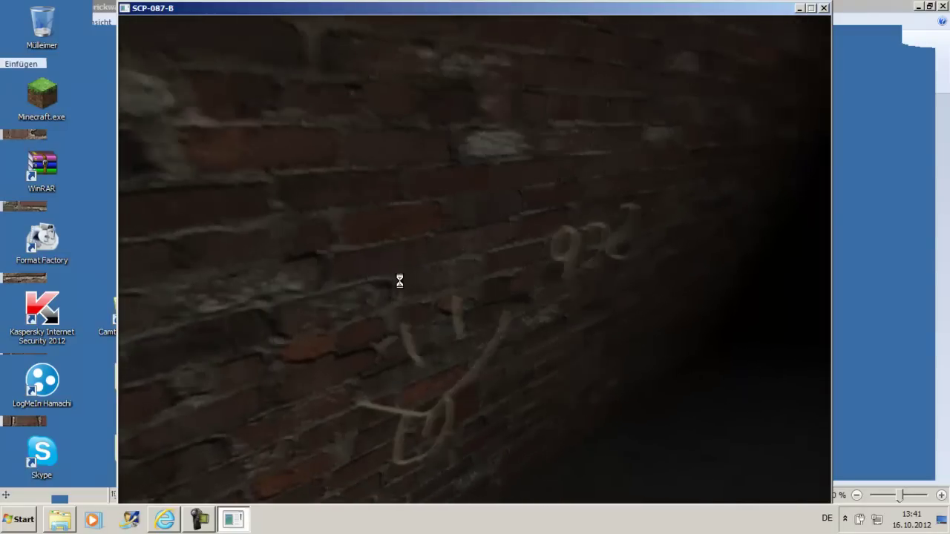
{"action": "key", "text": "w"}
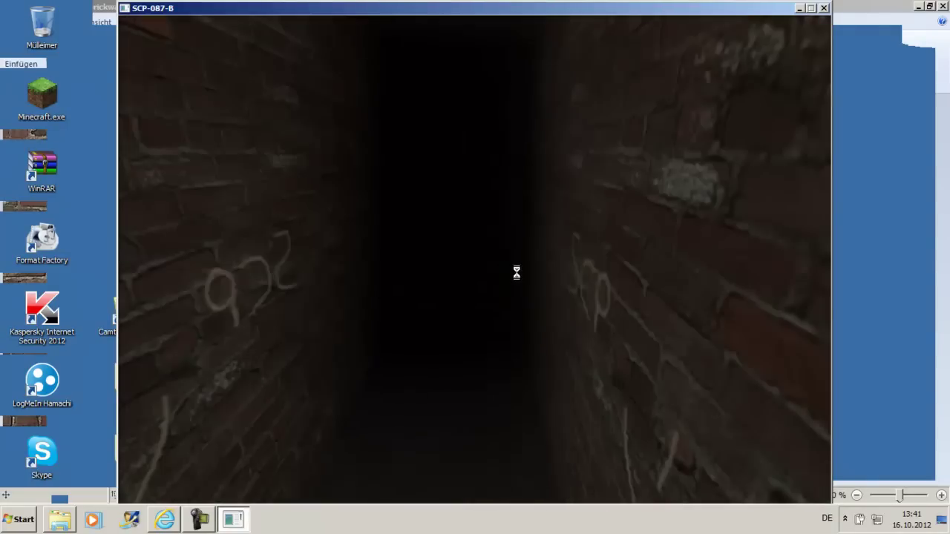
{"action": "key", "text": "w"}
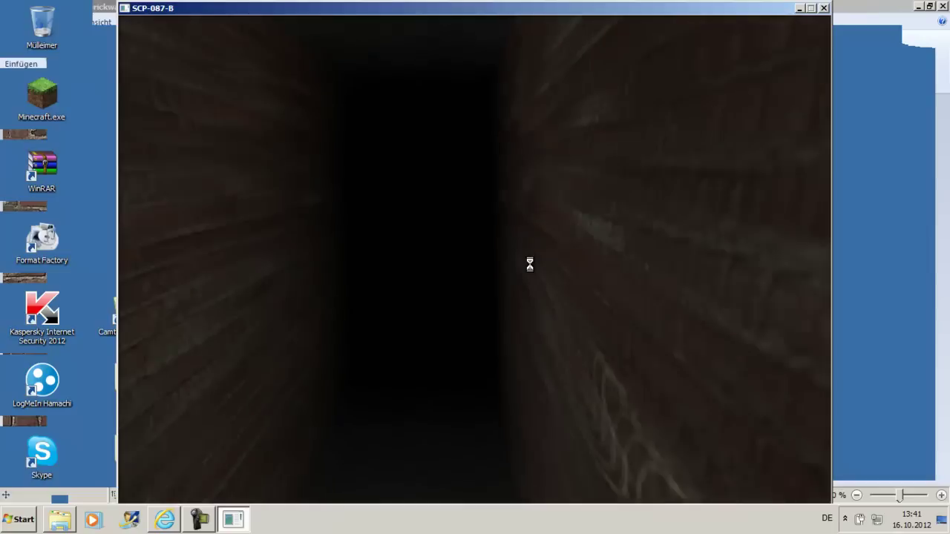
{"action": "key", "text": "w"}
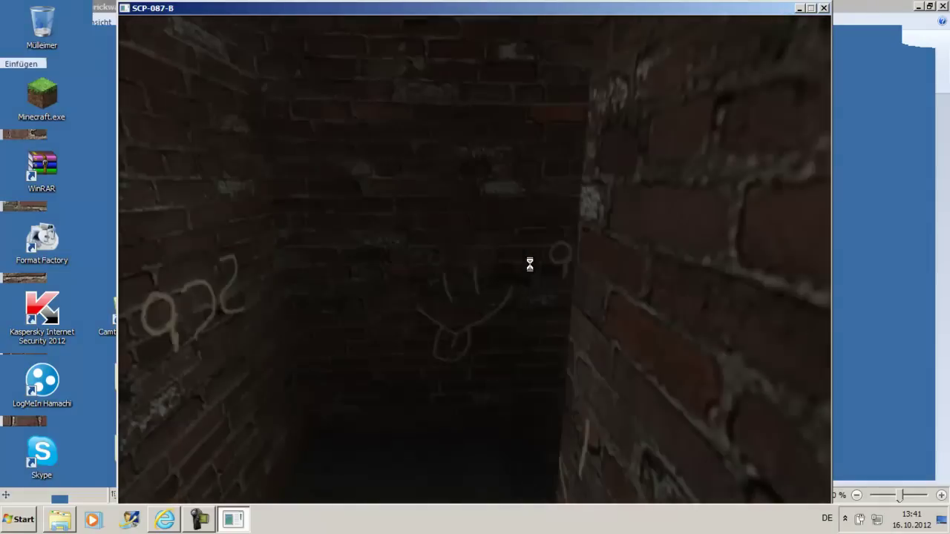
{"action": "key", "text": "w"}
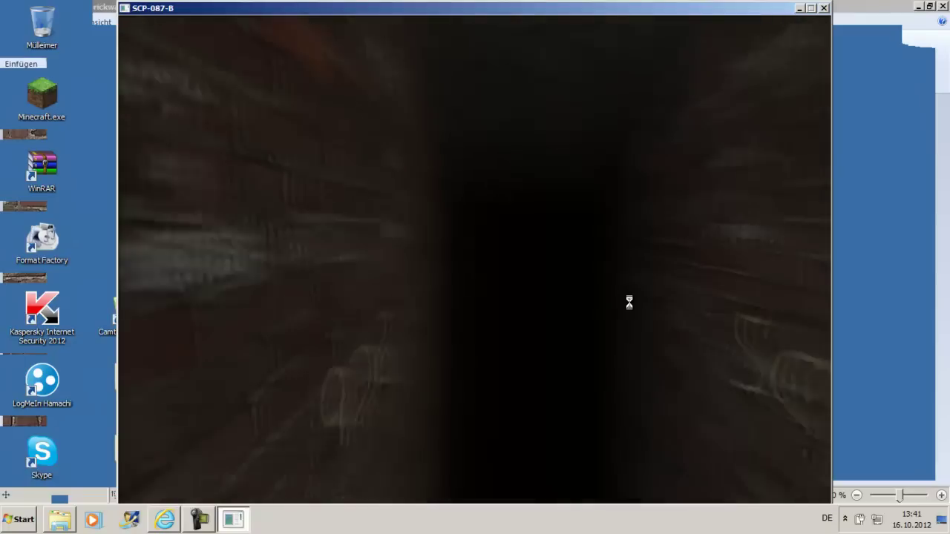
Walk on through the brick corridor, look at the SCP door with the yellow lettering again, and quit the game
{"action": "key", "text": "w"}
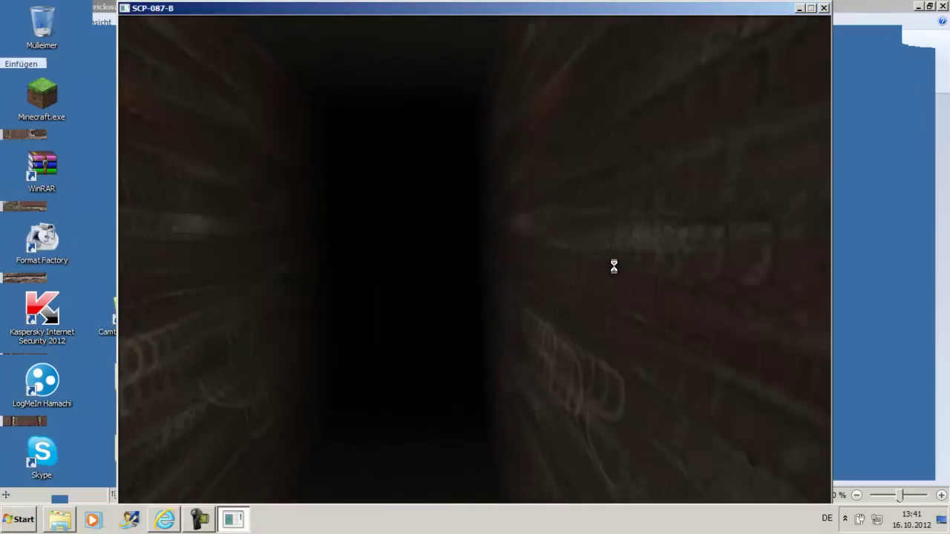
{"action": "key", "text": "w"}
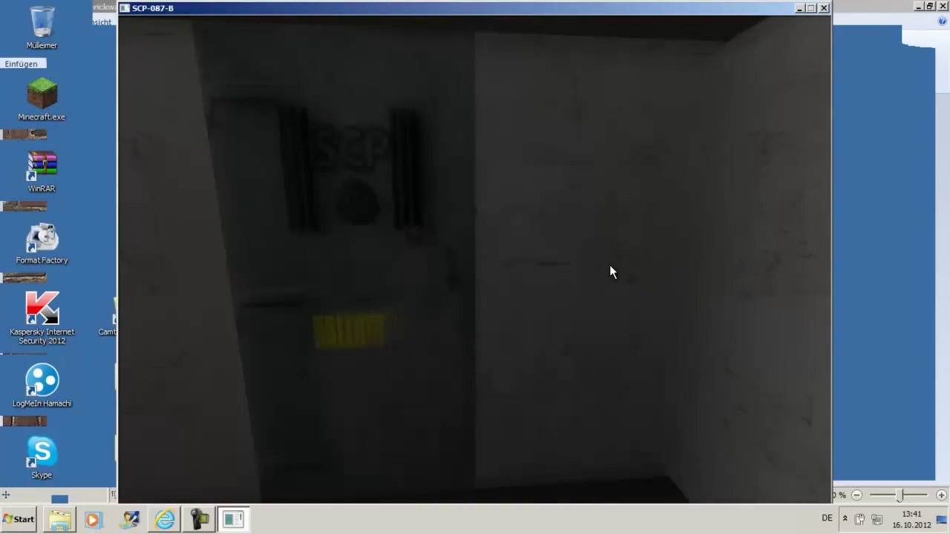
{"action": "key", "text": "Escape"}
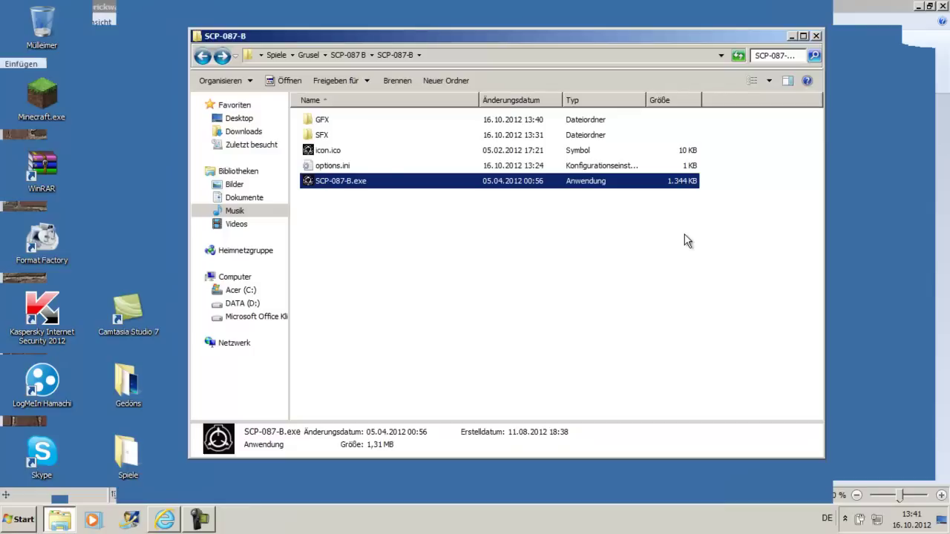
Move music.ogg out of the game's SFX folder onto the desktop
{"action": "double_click", "coordinate": [326, 138]}
{"action": "scroll", "coordinate": [357, 264], "scroll_direction": "down", "scroll_amount": 3}
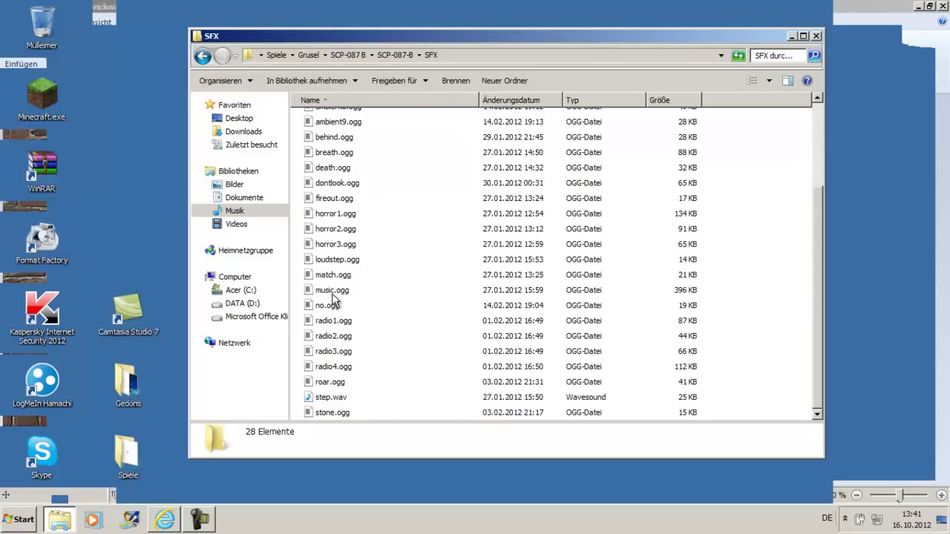
{"action": "left_click_drag", "start_coordinate": [332, 290], "coordinate": [163, 178]}
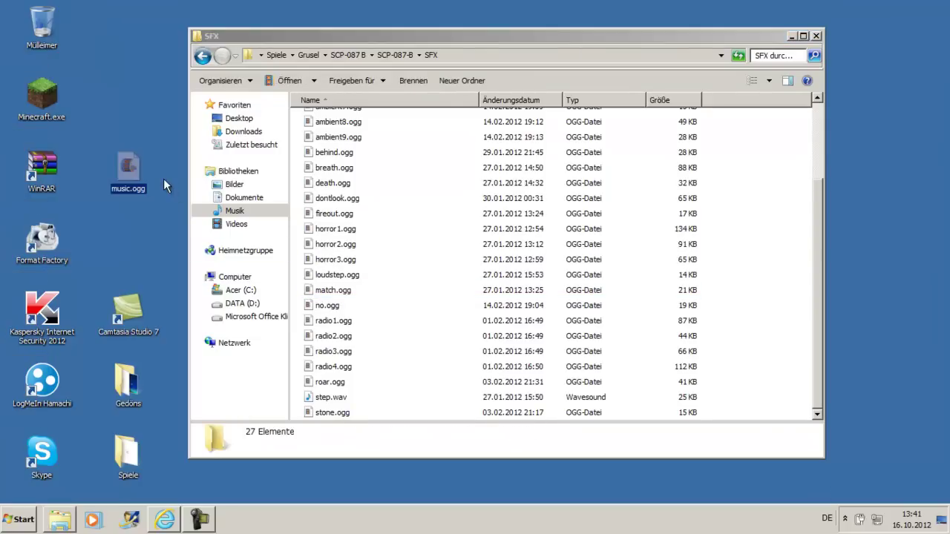
Shift the SFX window aside to uncover piano2.wma and place that file above music.ogg on the desktop
{"action": "left_click_drag", "start_coordinate": [282, 32], "coordinate": [349, 27]}
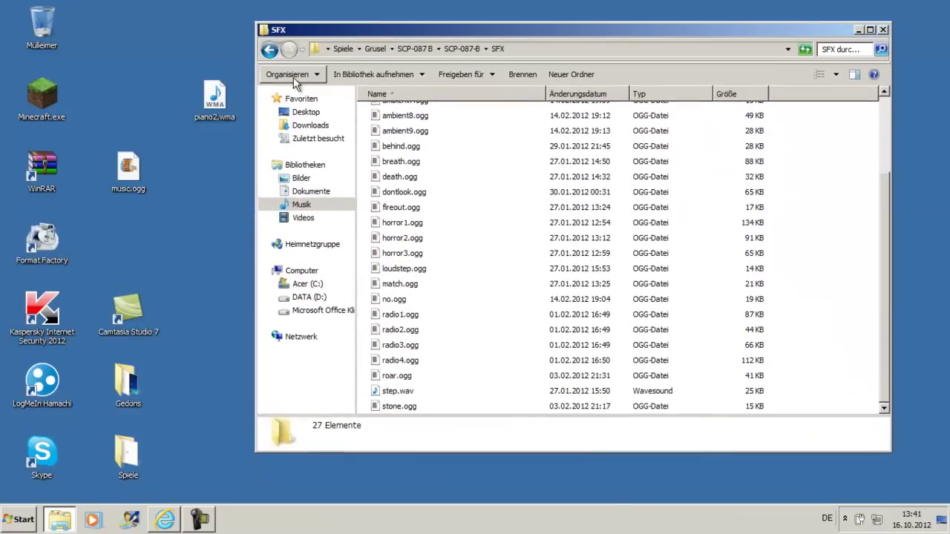
{"action": "left_click_drag", "start_coordinate": [222, 104], "coordinate": [164, 87]}
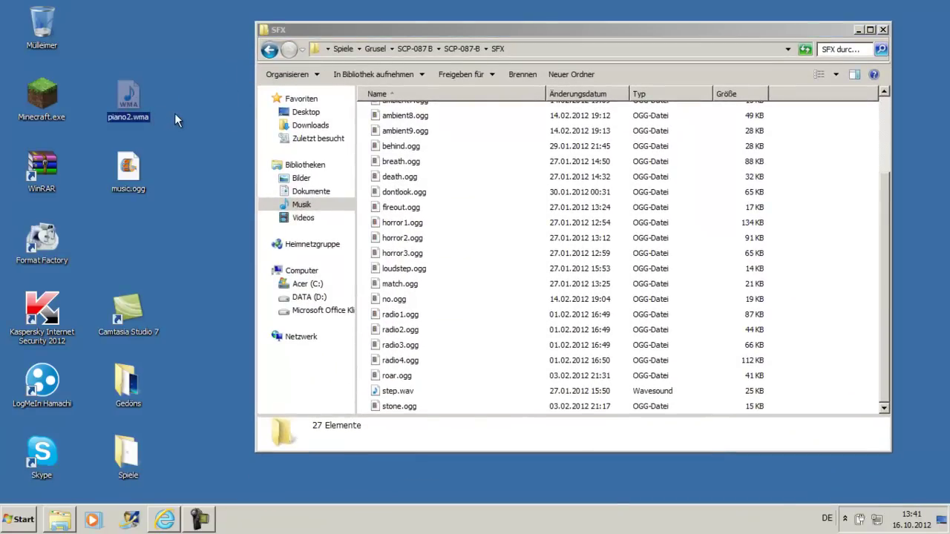
{"action": "left_click", "coordinate": [175, 119]}
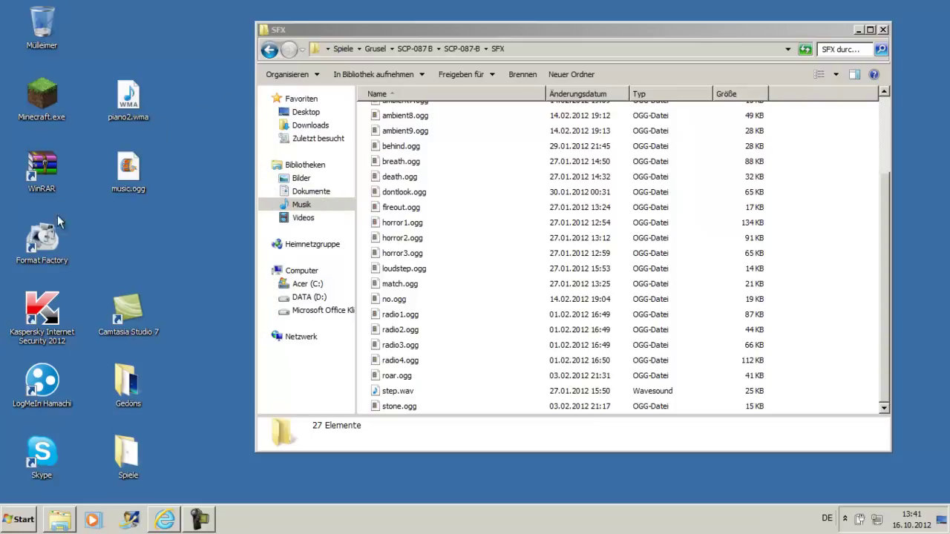
Launch Format Factory and add piano2.wma from the desktop as a conversion job with "Alle zu OGG"
{"action": "double_click", "coordinate": [41, 239]}
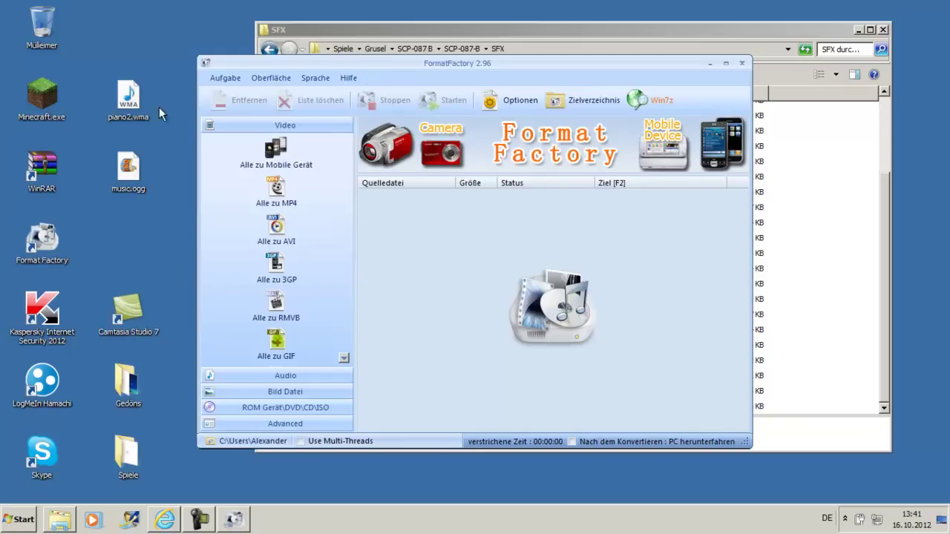
{"action": "left_click_drag", "start_coordinate": [157, 110], "coordinate": [414, 247]}
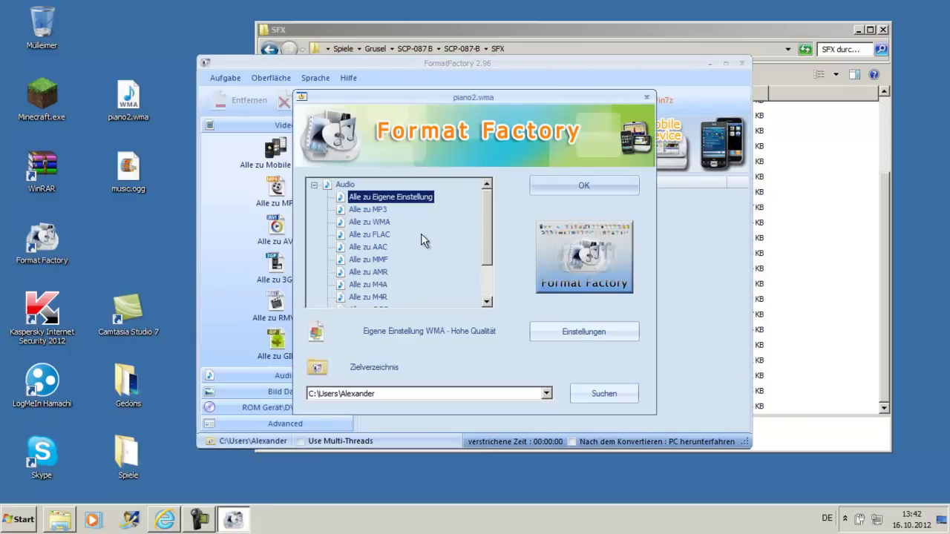
{"action": "scroll", "coordinate": [418, 214], "scroll_direction": "down", "scroll_amount": 1}
{"action": "scroll", "coordinate": [397, 199], "scroll_direction": "up", "scroll_amount": 1}
{"action": "scroll", "coordinate": [393, 222], "scroll_direction": "down", "scroll_amount": 1}
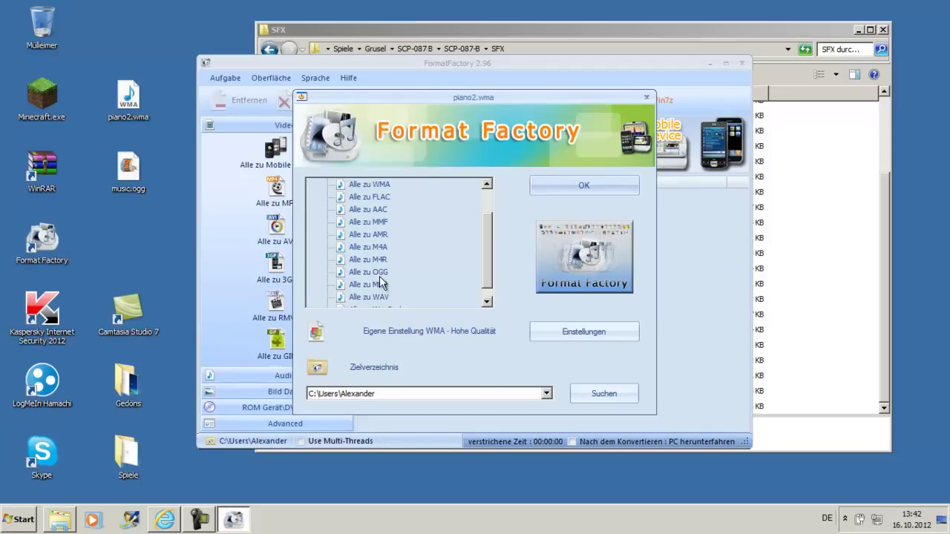
{"action": "left_click", "coordinate": [381, 272]}
{"action": "left_click", "coordinate": [540, 191]}
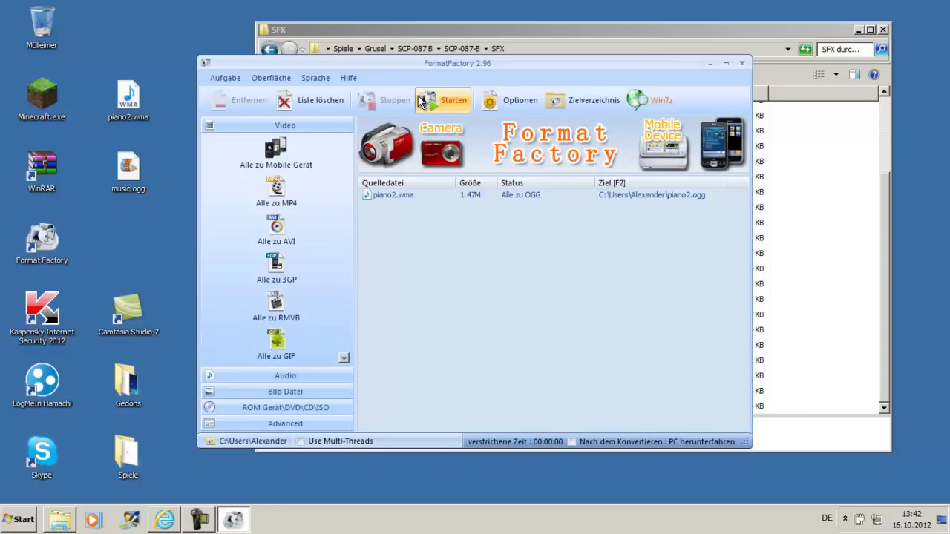
Run the conversion of piano2.wma to OGG and close Format Factory once it is done
{"action": "left_click", "coordinate": [444, 99]}
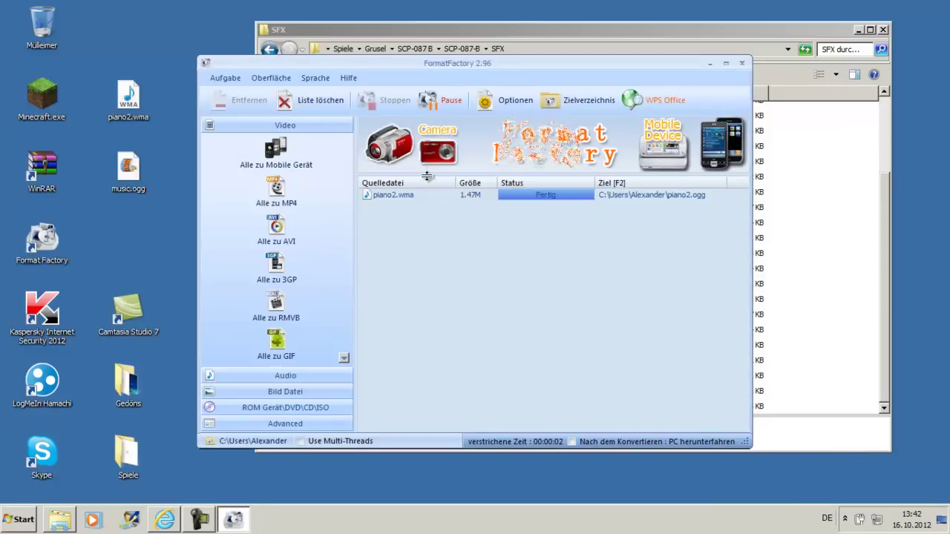
{"action": "left_click_drag", "start_coordinate": [390, 65], "coordinate": [497, 120]}
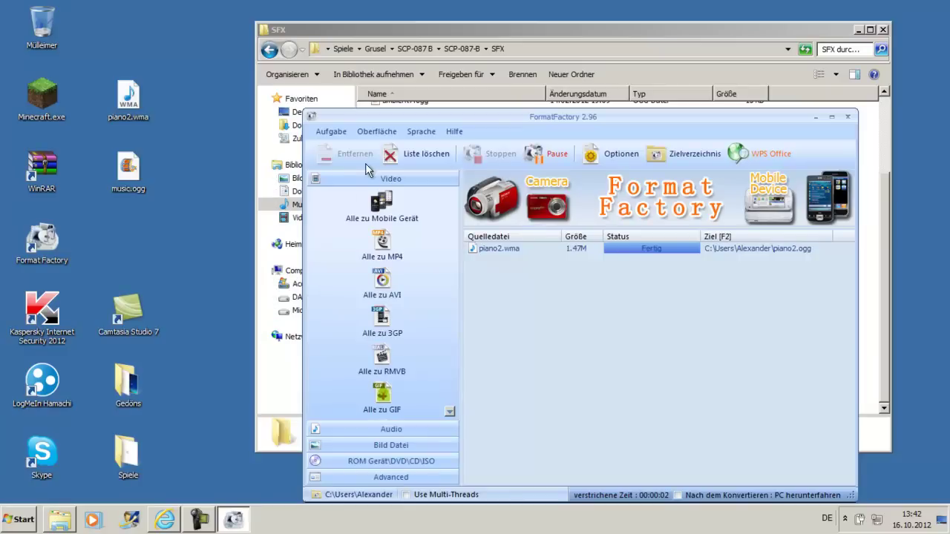
{"action": "left_click", "coordinate": [848, 117]}
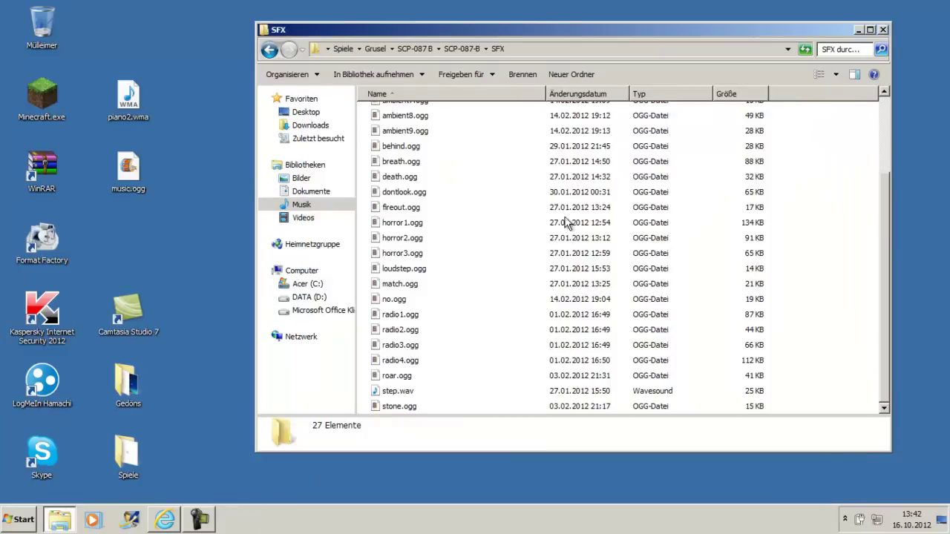
Look through the FFOutput folder in the documents library for the converted piano2 file, and return to the SFX folder
{"action": "left_click", "coordinate": [305, 191]}
{"action": "double_click", "coordinate": [414, 198]}
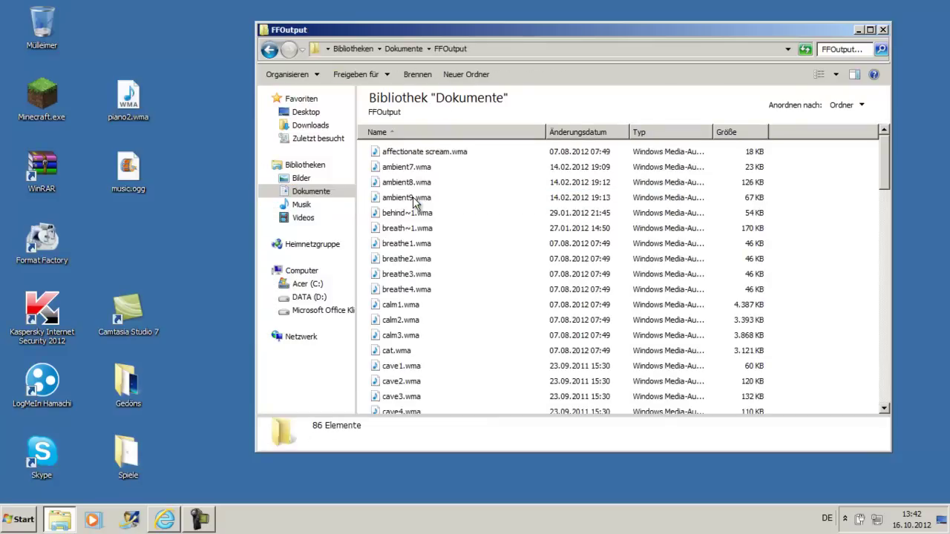
{"action": "scroll", "coordinate": [427, 207], "scroll_direction": "down", "scroll_amount": 5}
{"action": "scroll", "coordinate": [427, 207], "scroll_direction": "down", "scroll_amount": 10}
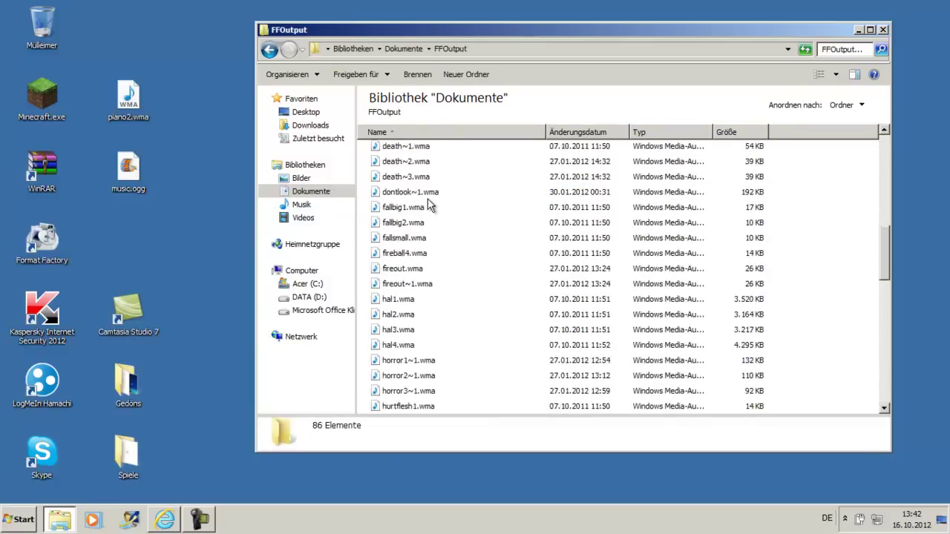
{"action": "scroll", "coordinate": [427, 207], "scroll_direction": "down", "scroll_amount": 8}
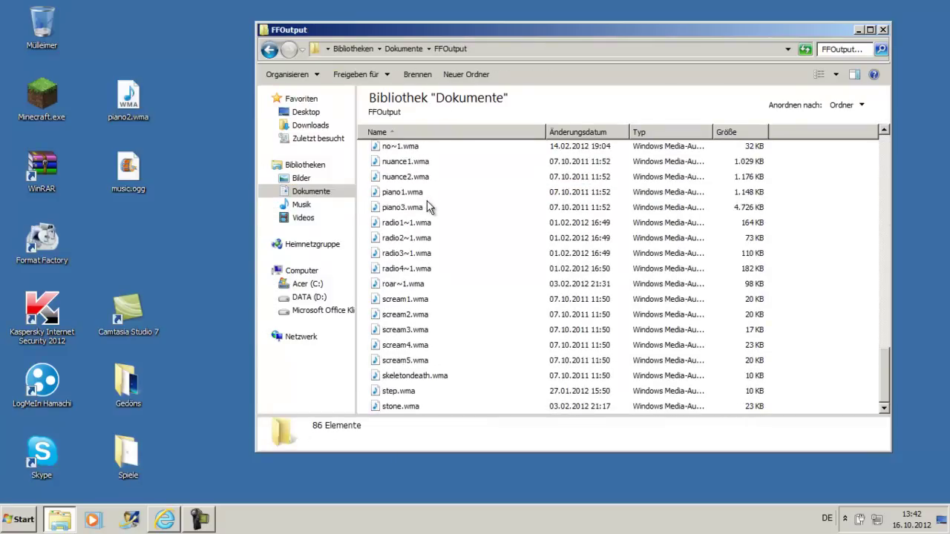
{"action": "scroll", "coordinate": [427, 209], "scroll_direction": "up", "scroll_amount": 11}
{"action": "scroll", "coordinate": [429, 208], "scroll_direction": "up", "scroll_amount": 13}
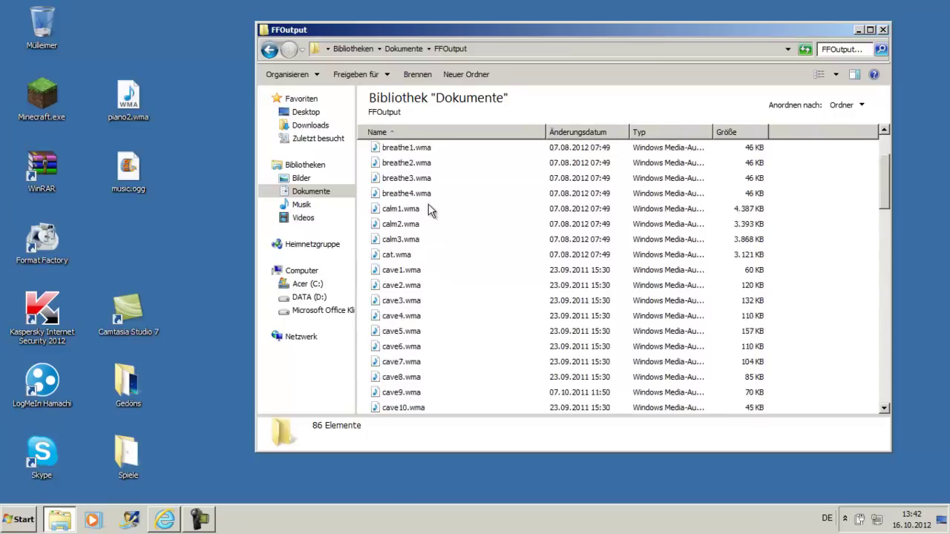
{"action": "left_click", "coordinate": [270, 49]}
{"action": "left_click", "coordinate": [269, 49]}
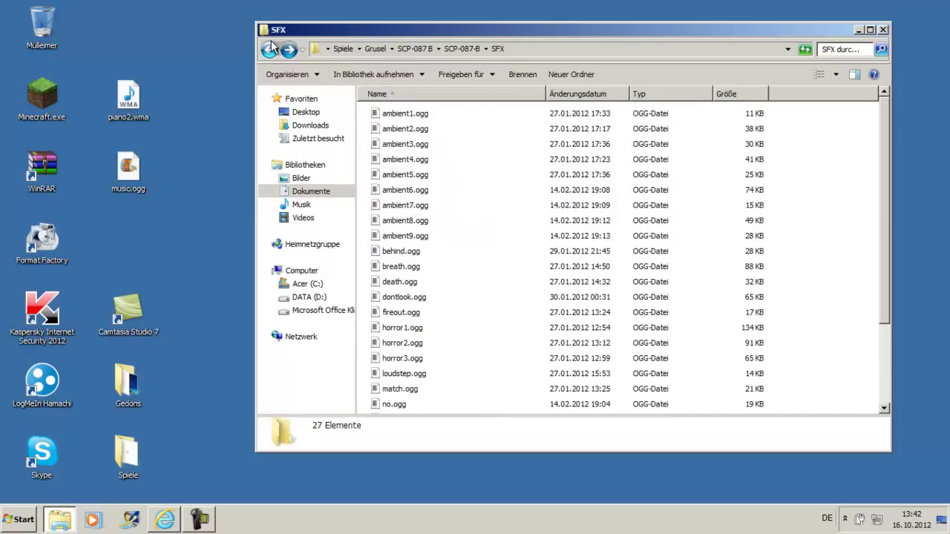
{"action": "left_click", "coordinate": [269, 49]}
{"action": "left_click", "coordinate": [288, 49]}
Search for piano2 by entering its path in the user's profile folder under C:\Users
{"action": "left_click", "coordinate": [25, 520]}
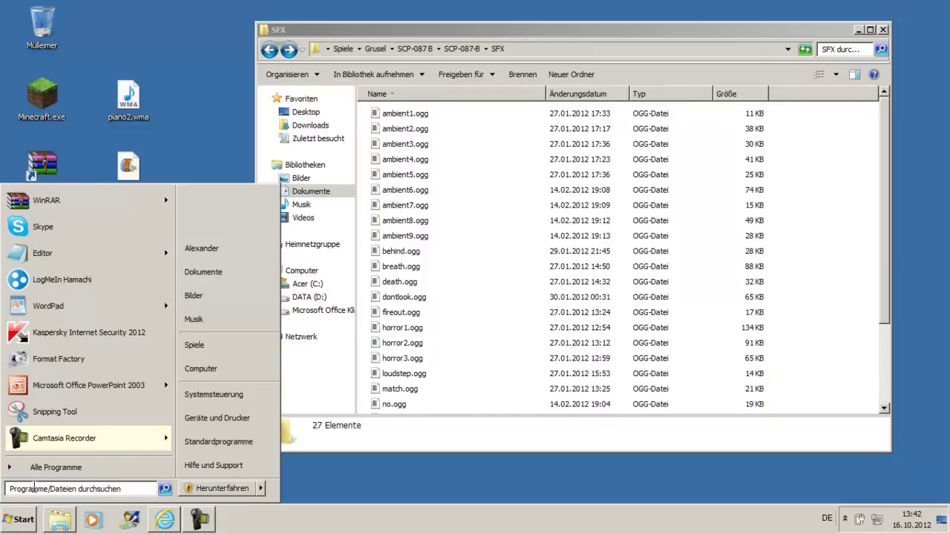
{"action": "type", "text": "c:"}
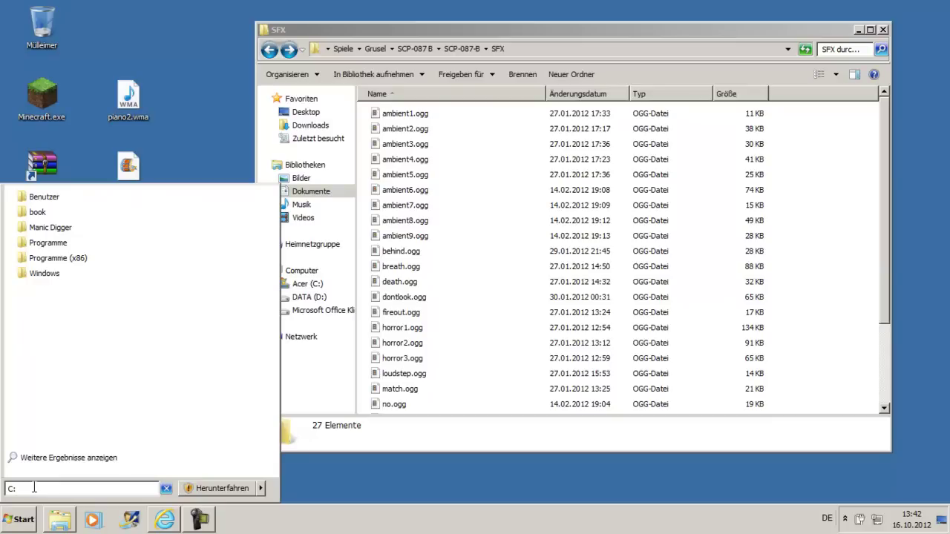
{"action": "type", "text": "/"}
{"action": "key", "text": "BackSpace"}
{"action": "type", "text": "\\Us"}
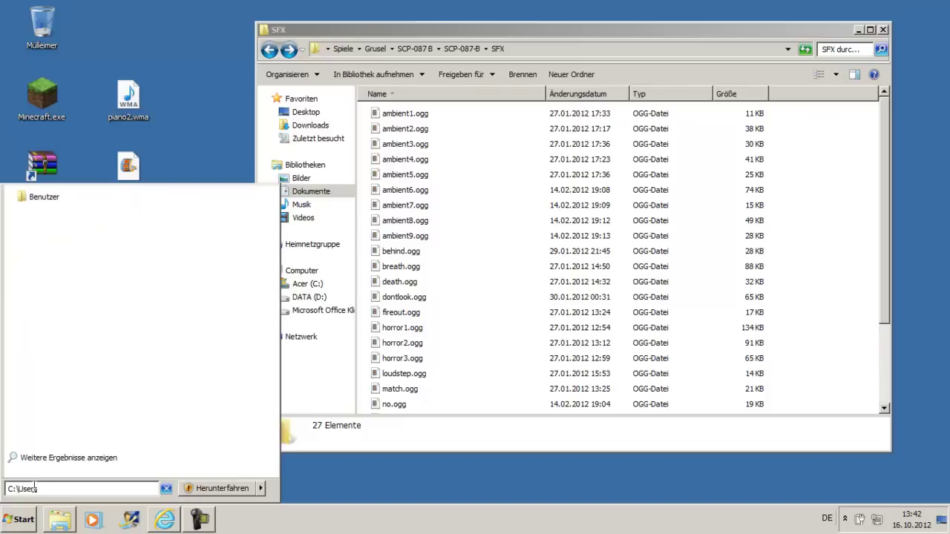
{"action": "type", "text": "ers\\Alexander\\"}
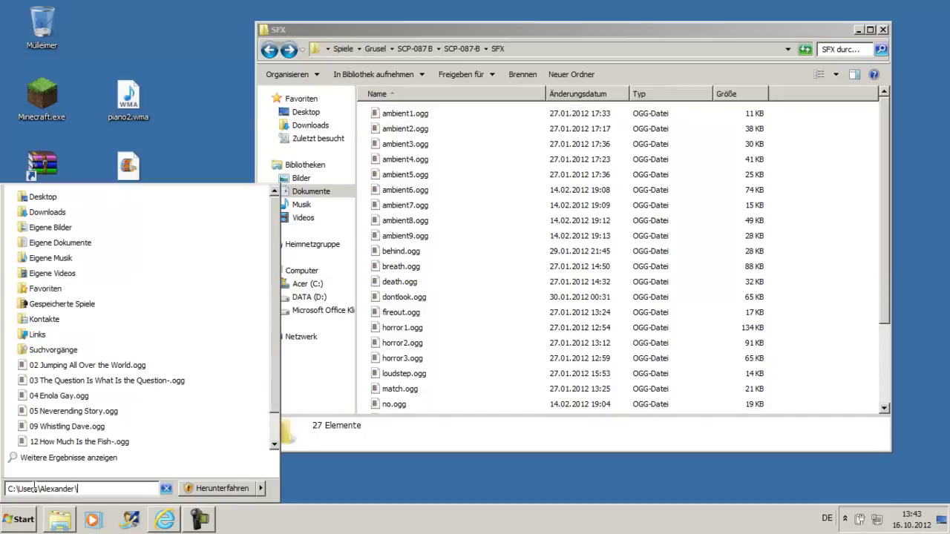
{"action": "type", "text": "a"}
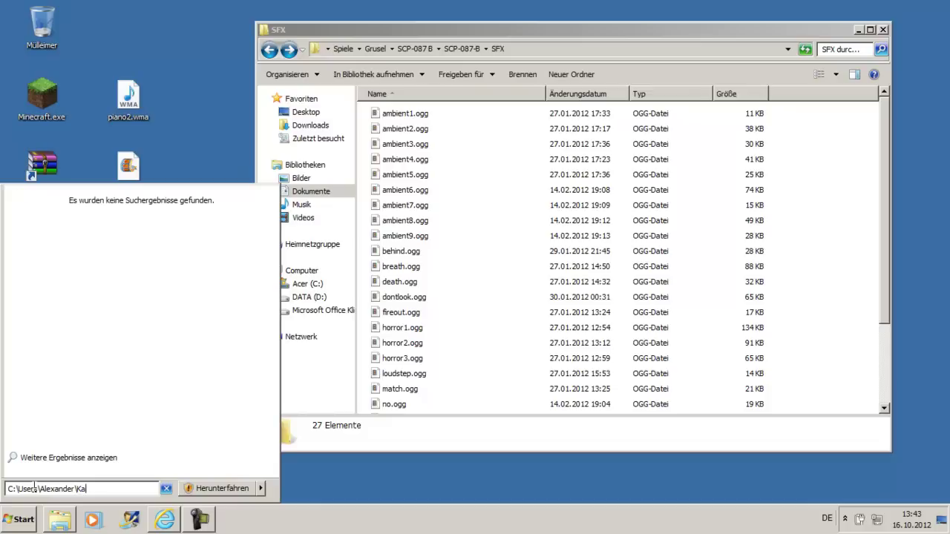
{"action": "key", "text": "BackSpace"}
{"action": "key", "text": "BackSpace"}
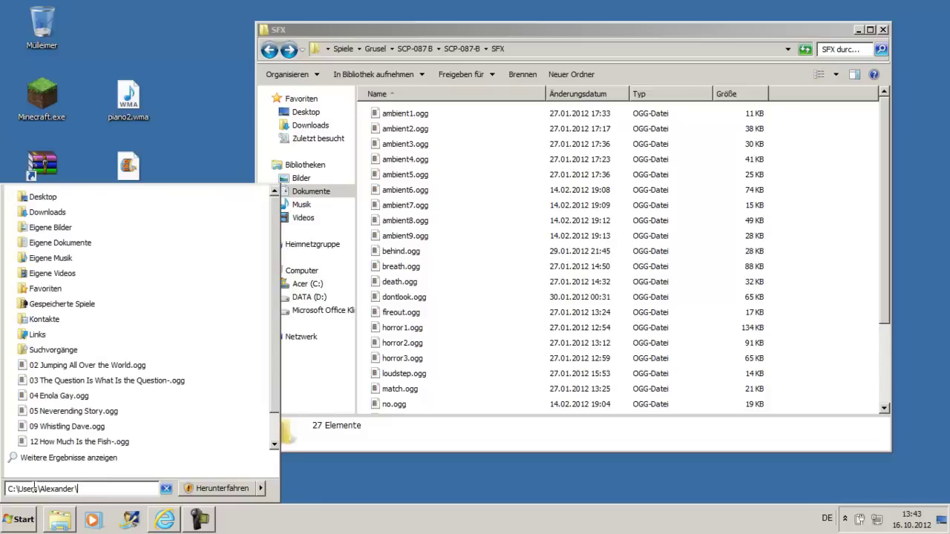
{"action": "type", "text": "piano2"}
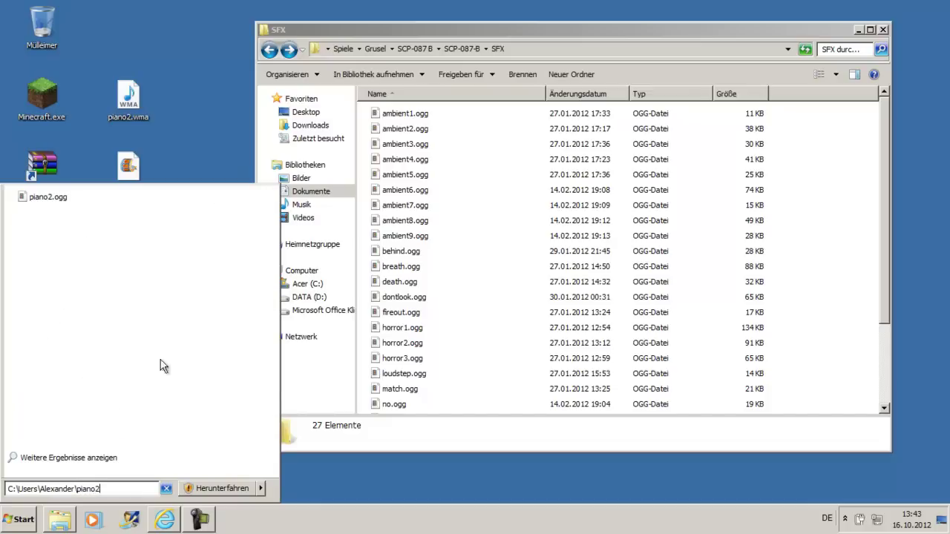
Move the found piano2.ogg via the desktop into the SFX folder and rename it as music.ogg
{"action": "left_click_drag", "start_coordinate": [134, 177], "coordinate": [196, 149]}
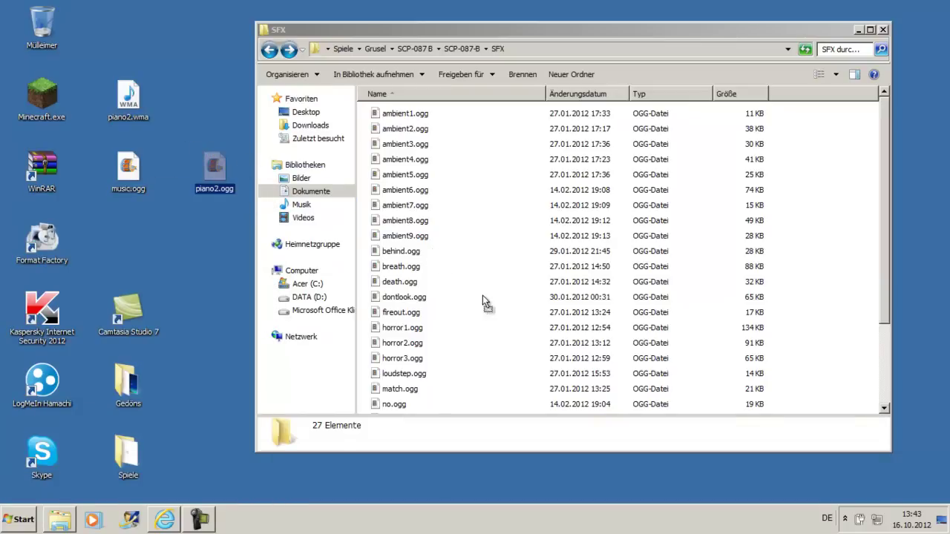
{"action": "left_click_drag", "start_coordinate": [483, 295], "coordinate": [484, 304]}
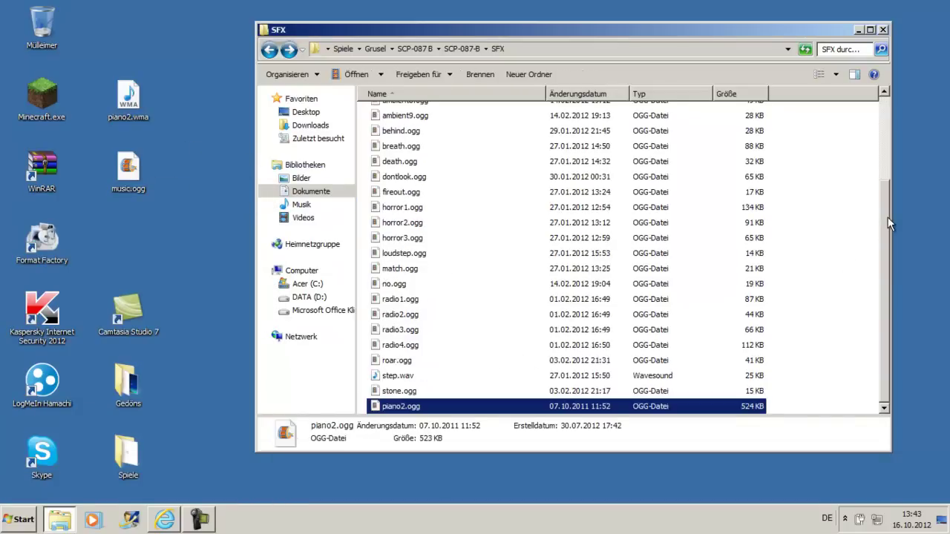
{"action": "left_click", "coordinate": [402, 409]}
{"action": "key", "text": "BackSpace"}
{"action": "type", "text": "music"}
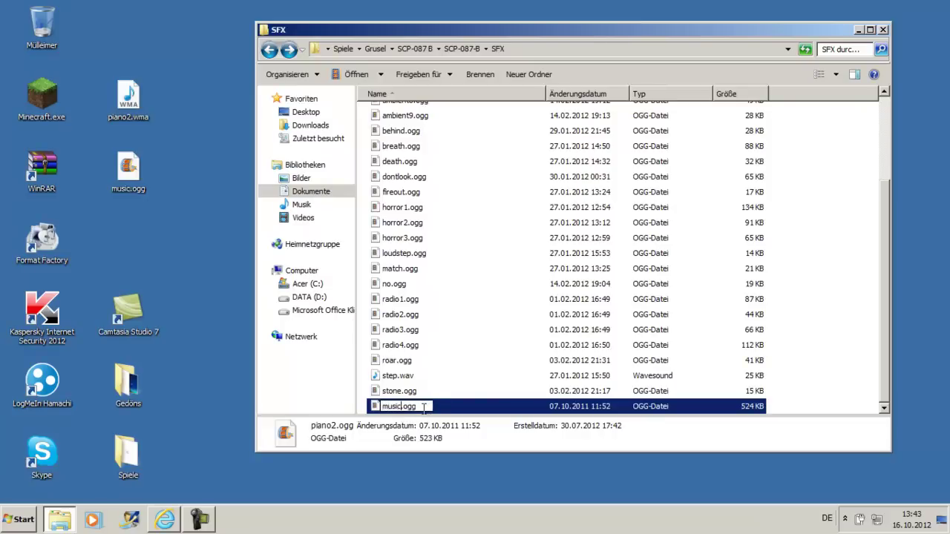
{"action": "left_click", "coordinate": [201, 422]}
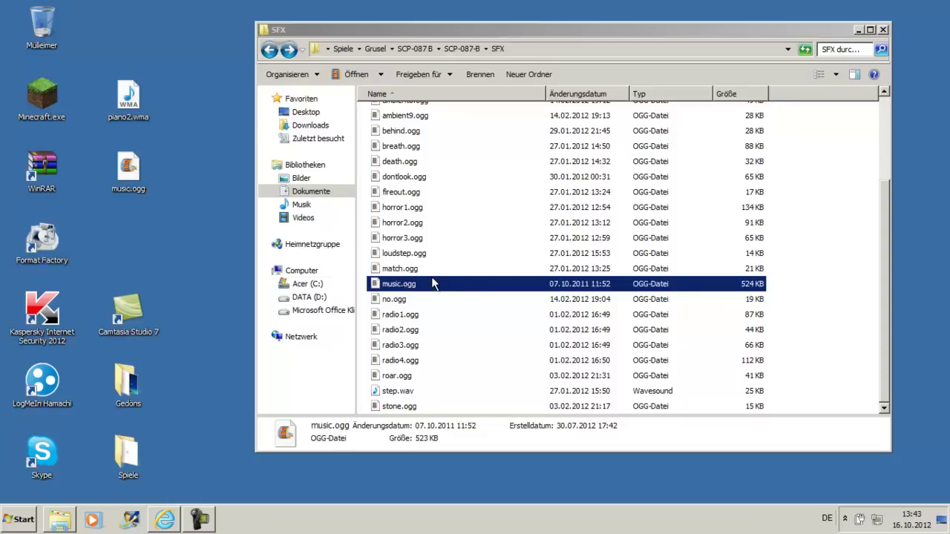
Return to the SCP-087-B folder, launch SCP-087-B.exe, and walk into the dark corridors to check the replaced music
{"action": "left_click", "coordinate": [270, 50]}
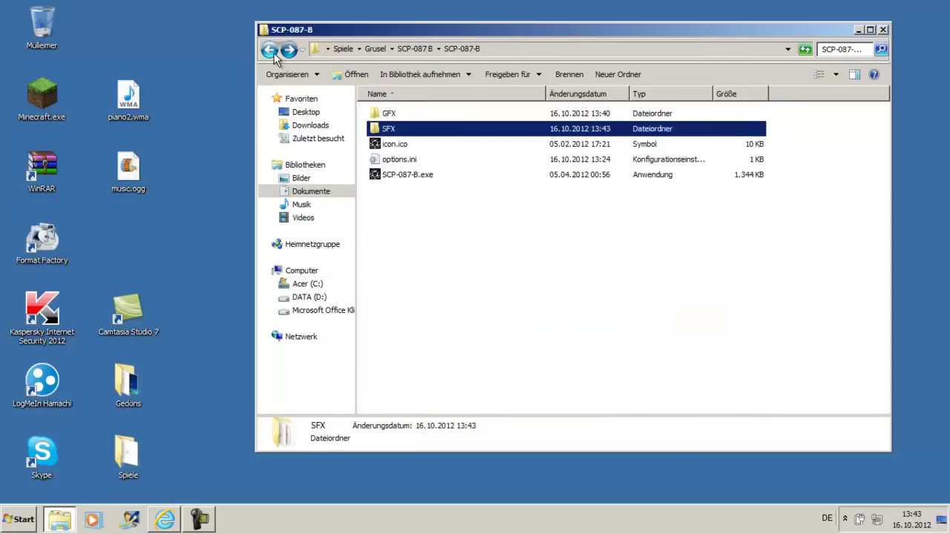
{"action": "double_click", "coordinate": [407, 175]}
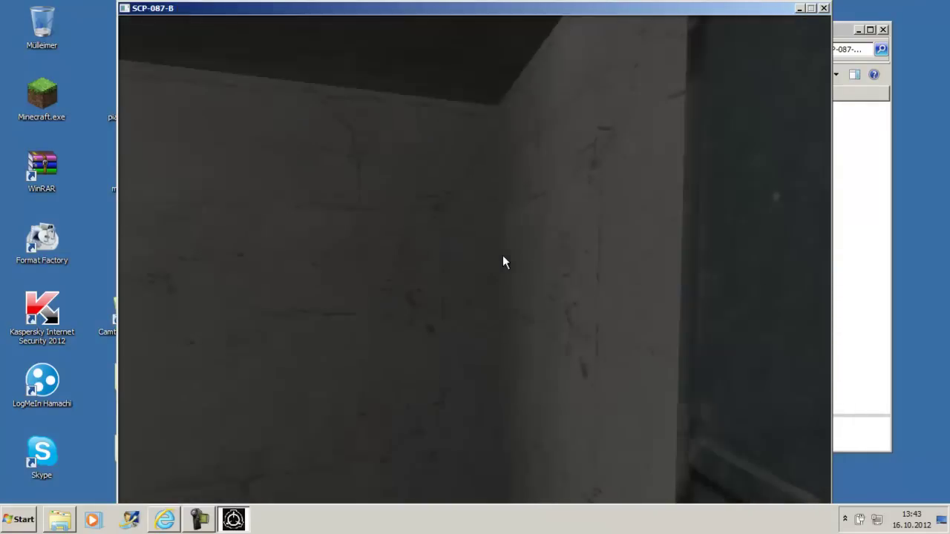
{"action": "key", "text": "s"}
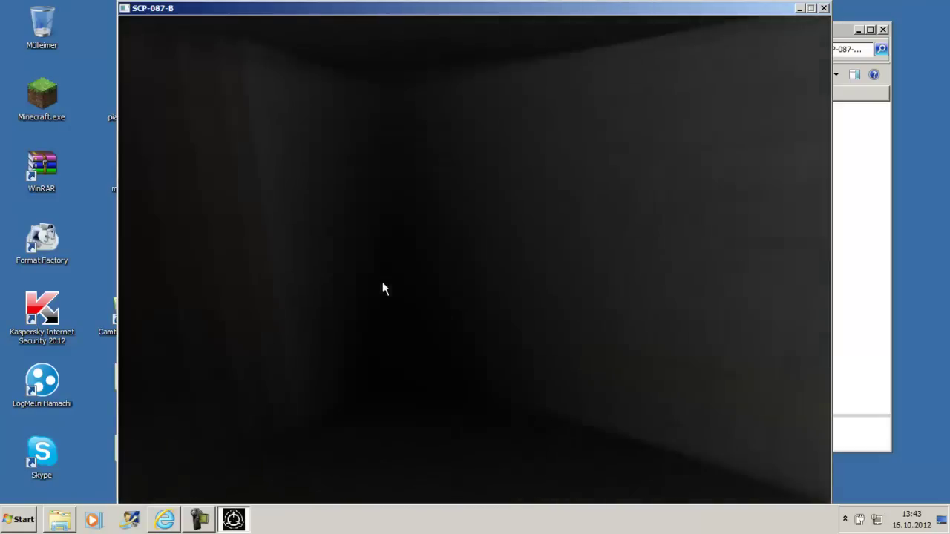
{"action": "key", "text": "w"}
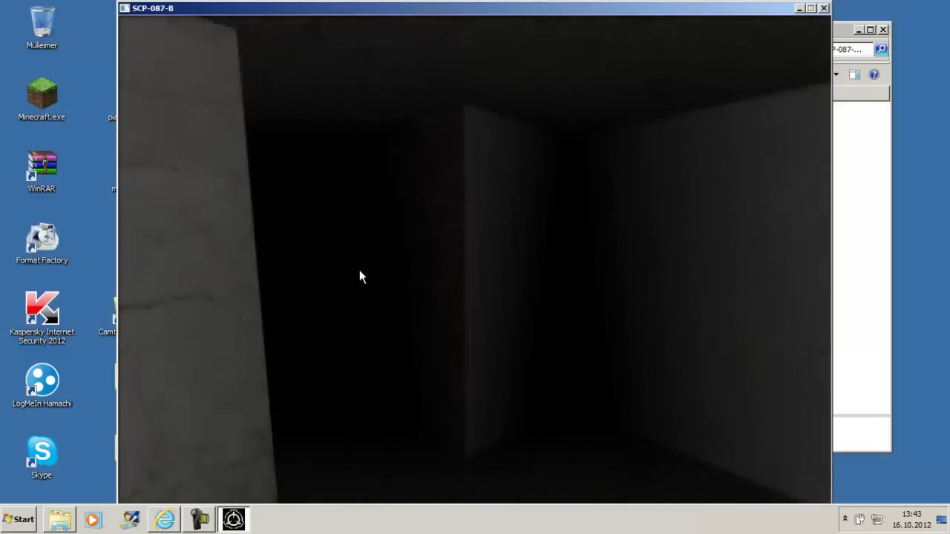
Walk on through the dark brick corridors to check the replaced music during play, and quit the game
{"action": "key", "text": "w"}
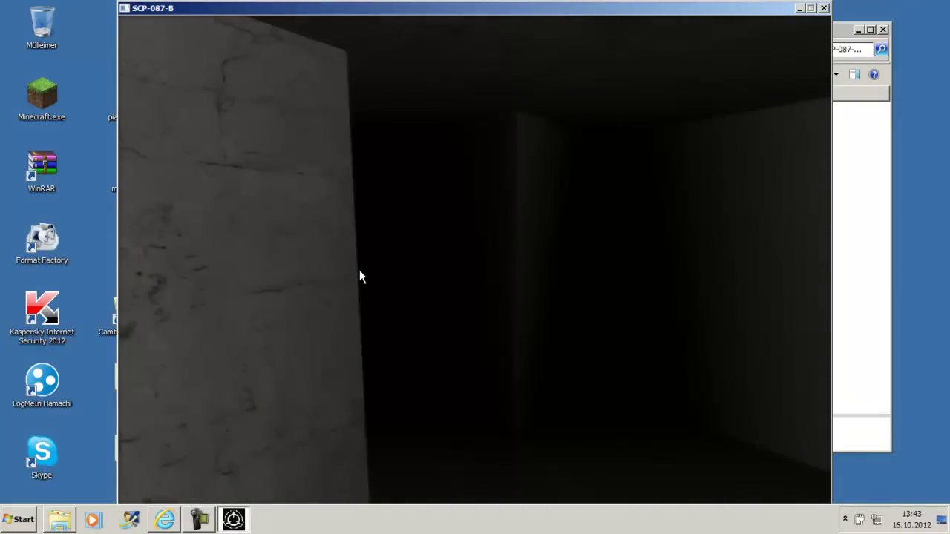
{"action": "key", "text": "w"}
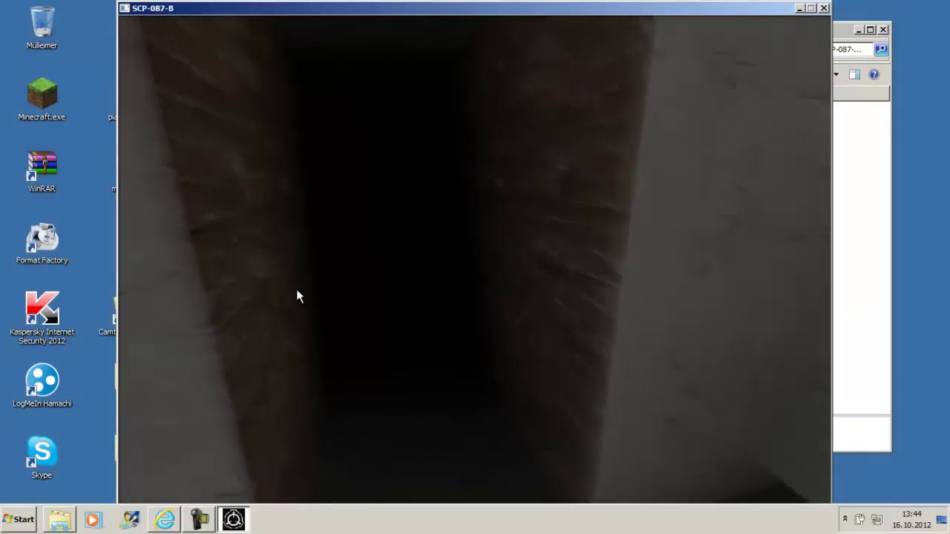
{"action": "key", "text": "w"}
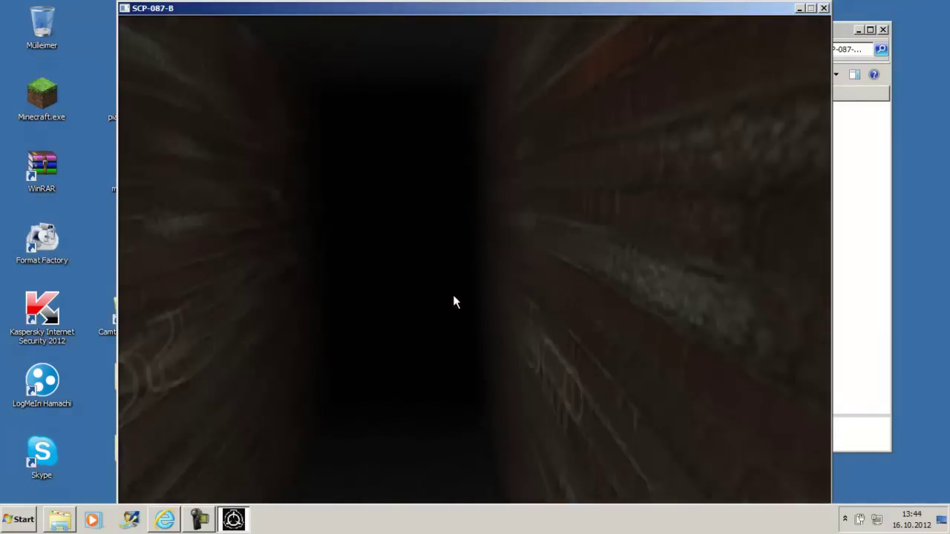
{"action": "key", "text": "w"}
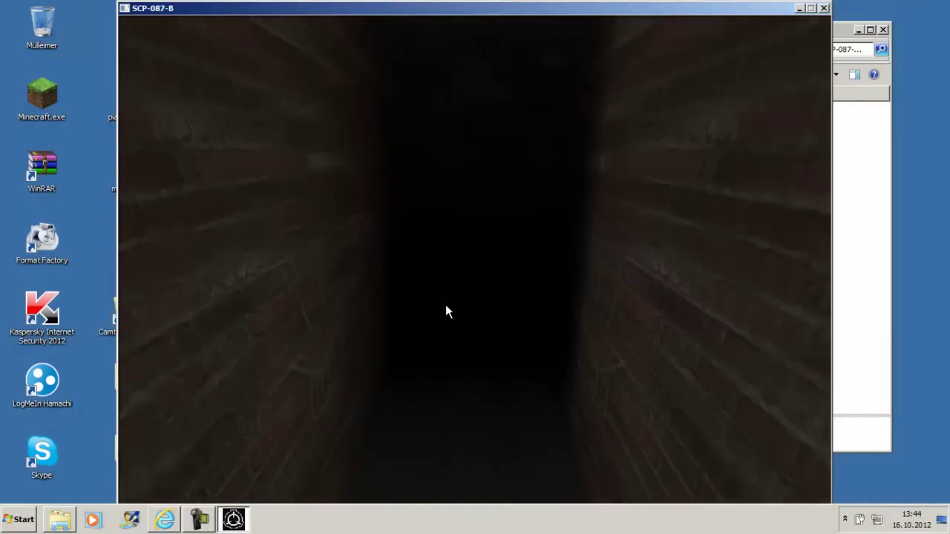
{"action": "key", "text": "w"}
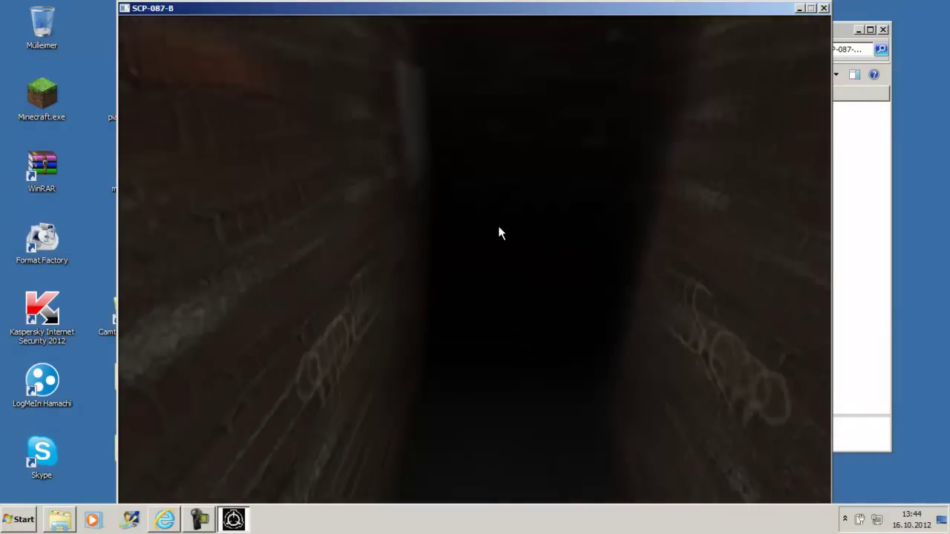
{"action": "key", "text": "w"}
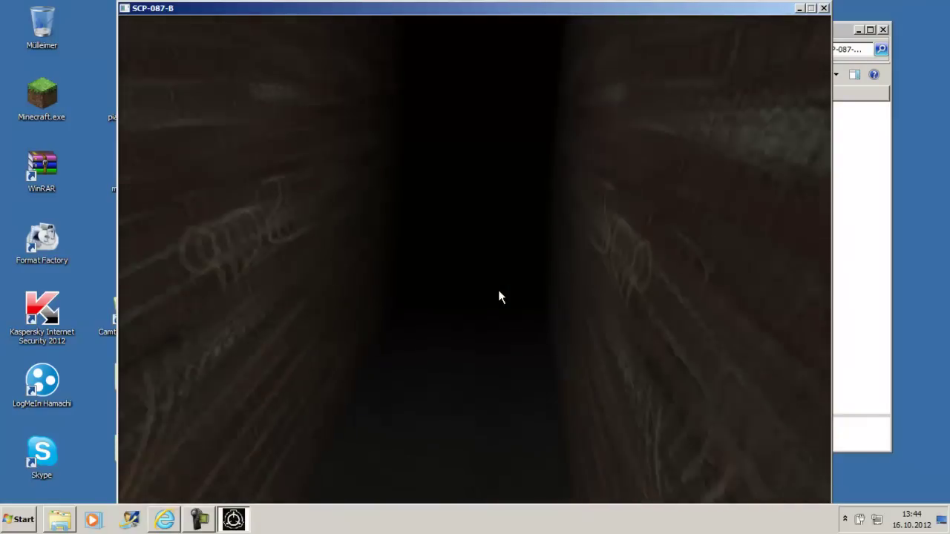
{"action": "key", "text": "w"}
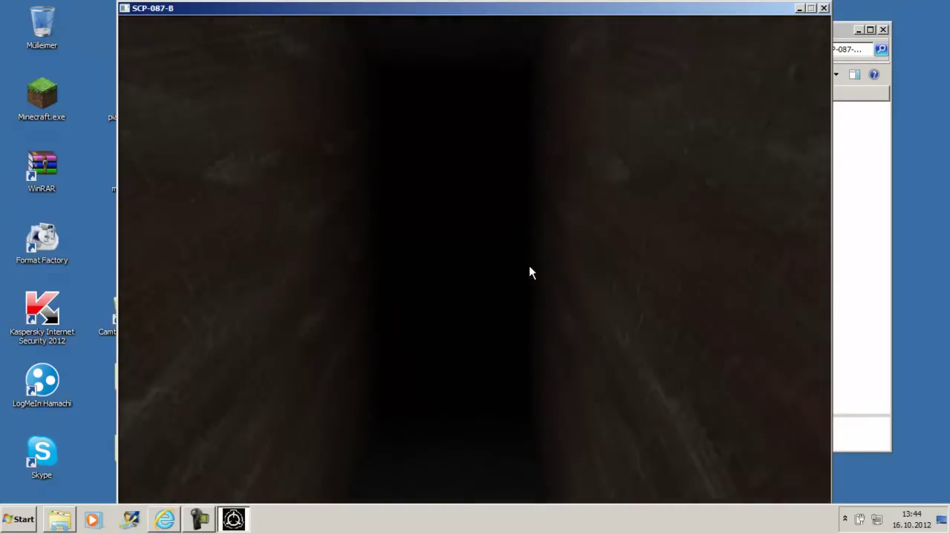
{"action": "key", "text": "w"}
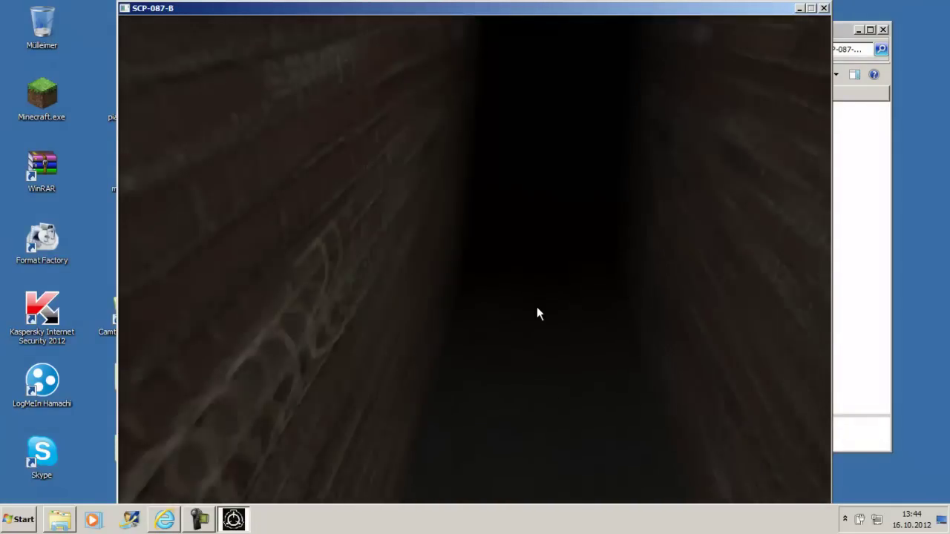
{"action": "key", "text": "w"}
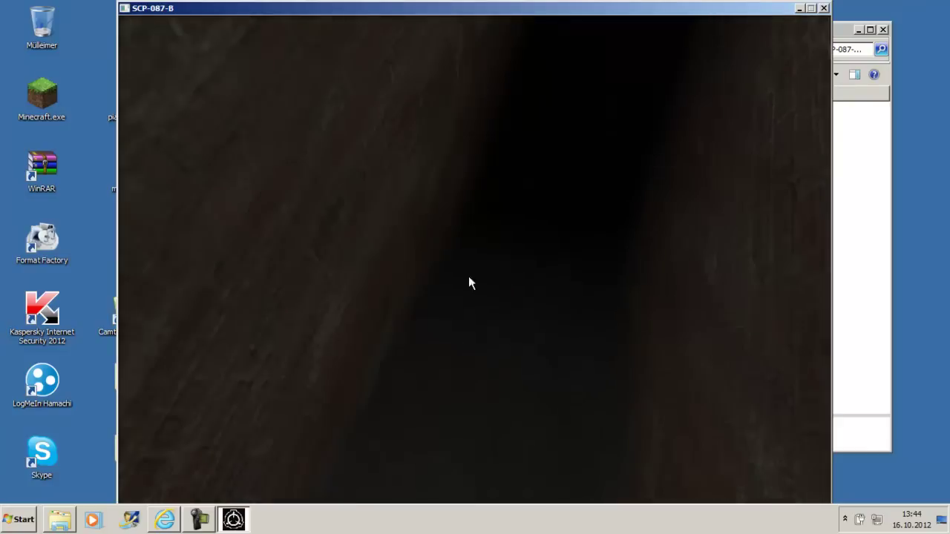
{"action": "key", "text": "w"}
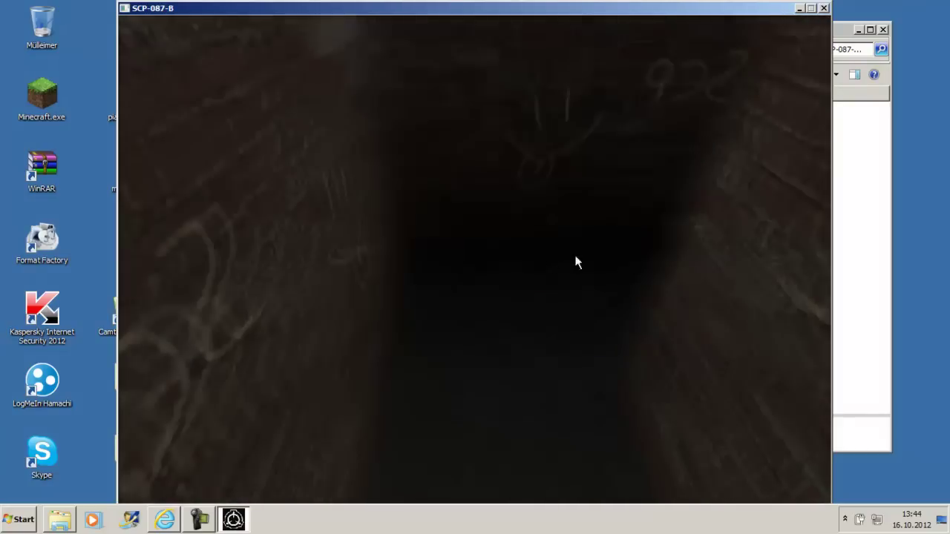
{"action": "key", "text": "w"}
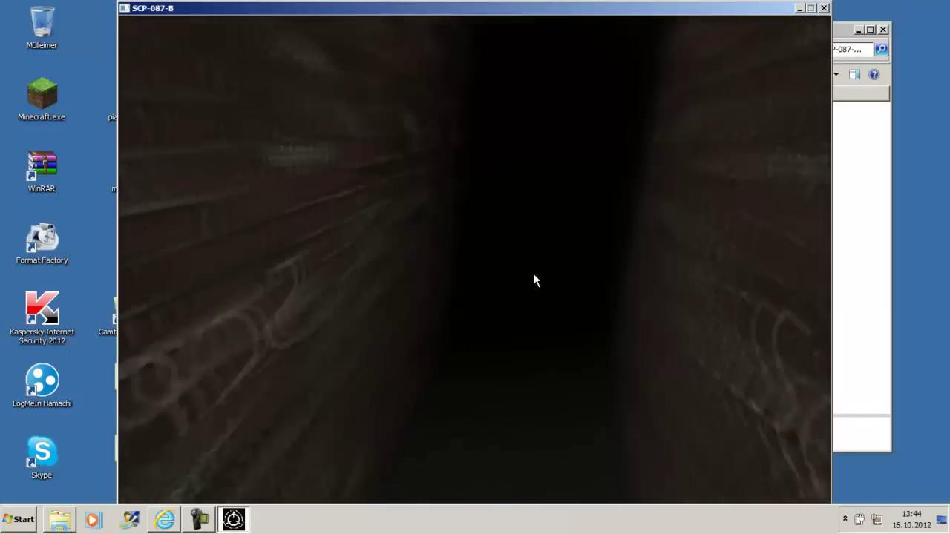
{"action": "key", "text": "w"}
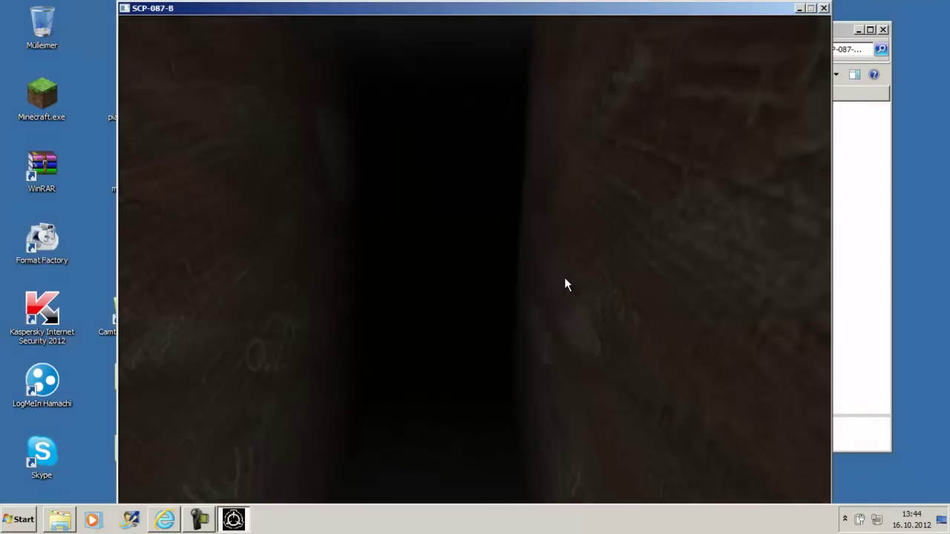
{"action": "key", "text": "w"}
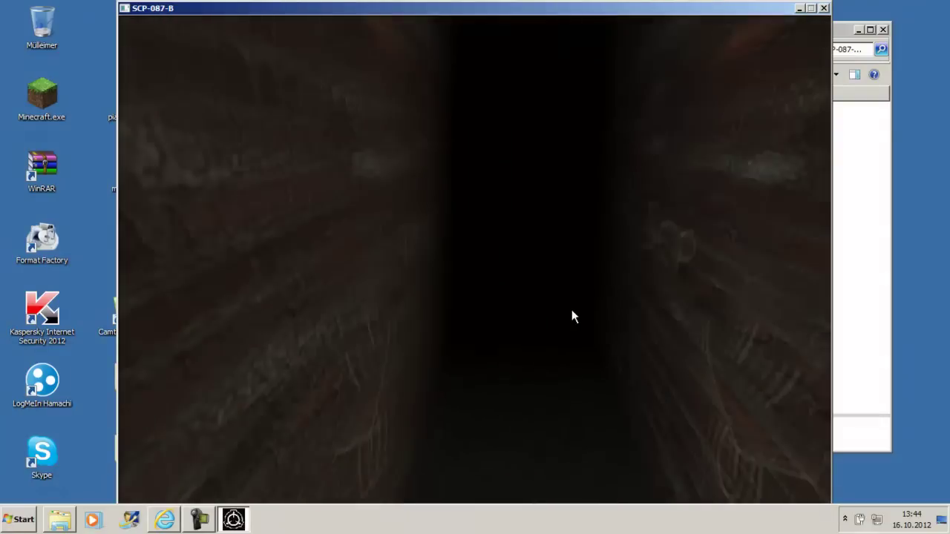
{"action": "key", "text": "w"}
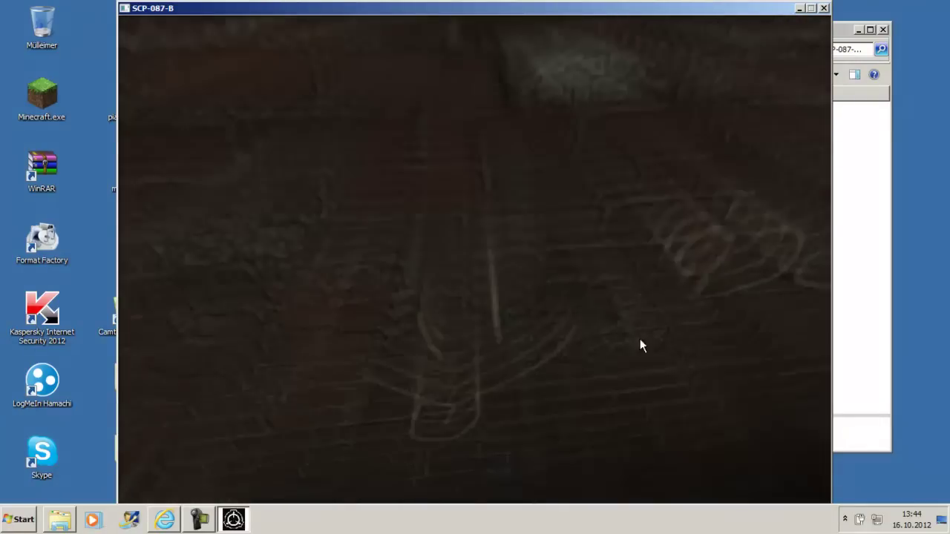
{"action": "key", "text": "w"}
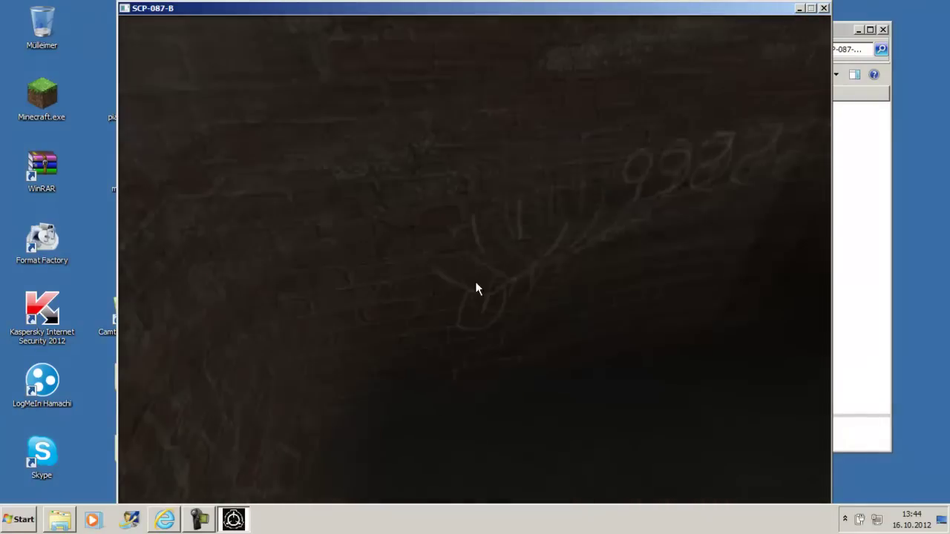
{"action": "key", "text": "w"}
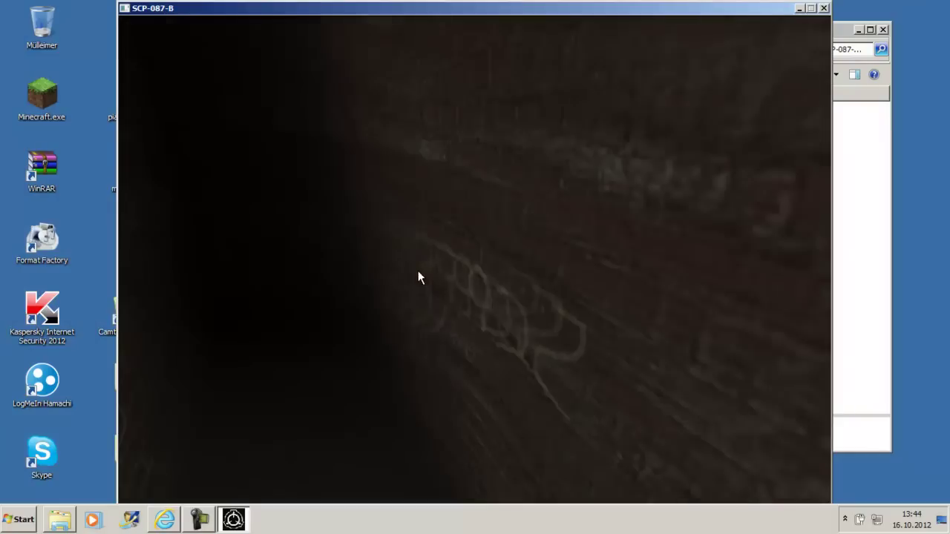
{"action": "key", "text": "w"}
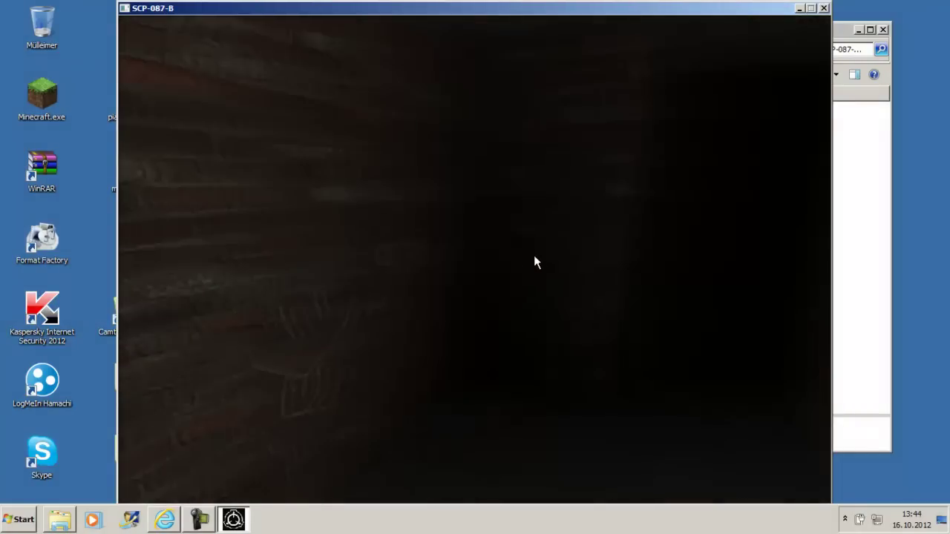
{"action": "key", "text": "w"}
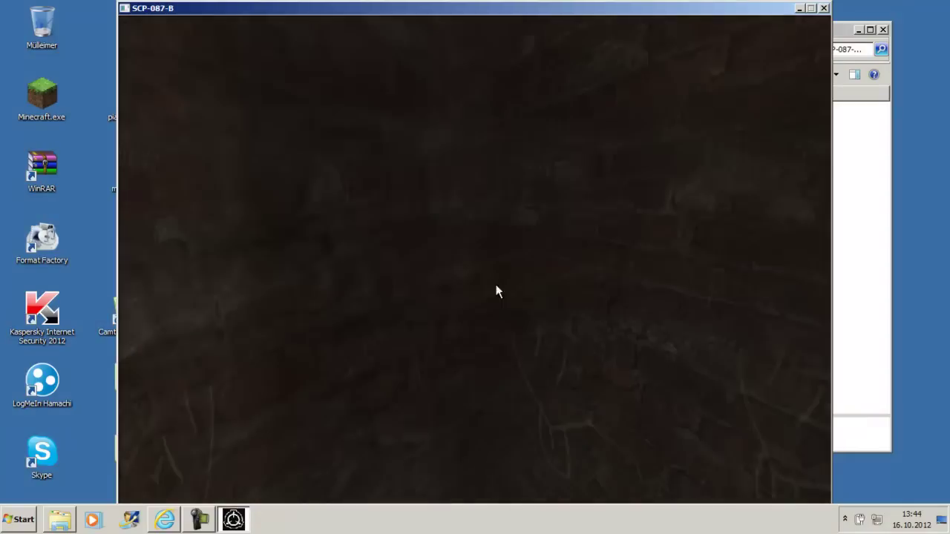
{"action": "key", "text": "w"}
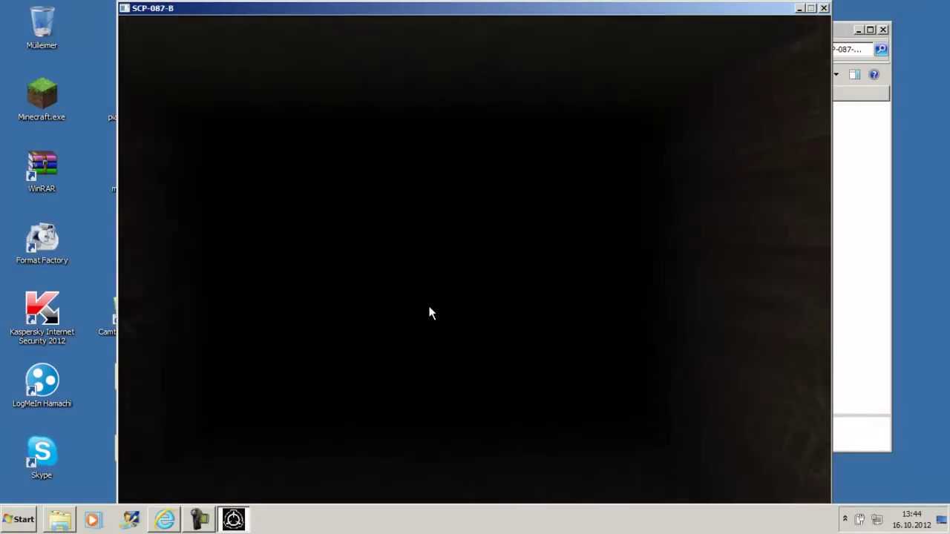
{"action": "key", "text": "w"}
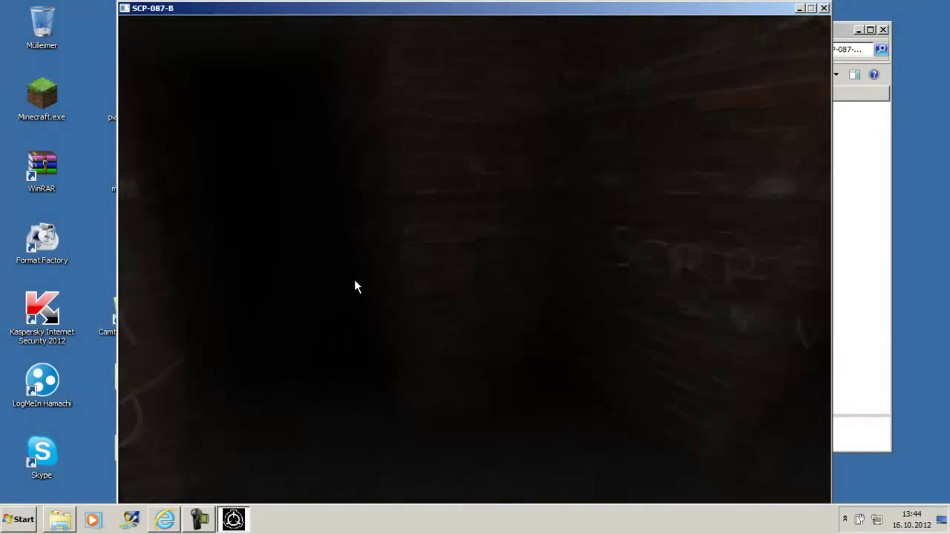
{"action": "key", "text": "w"}
{"action": "key", "text": "Escape"}
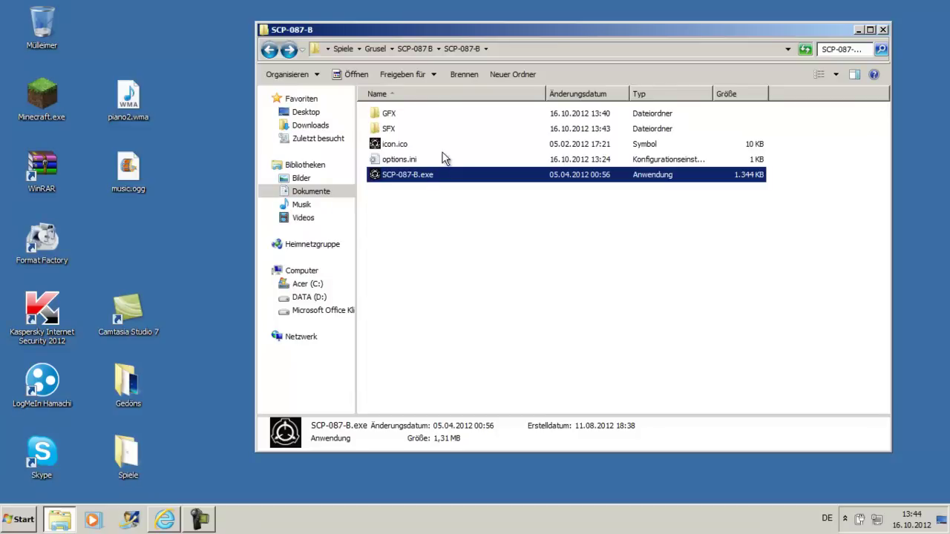
Open the options.ini configuration file in the SCP-087-B folder
{"action": "double_click", "coordinate": [409, 161]}
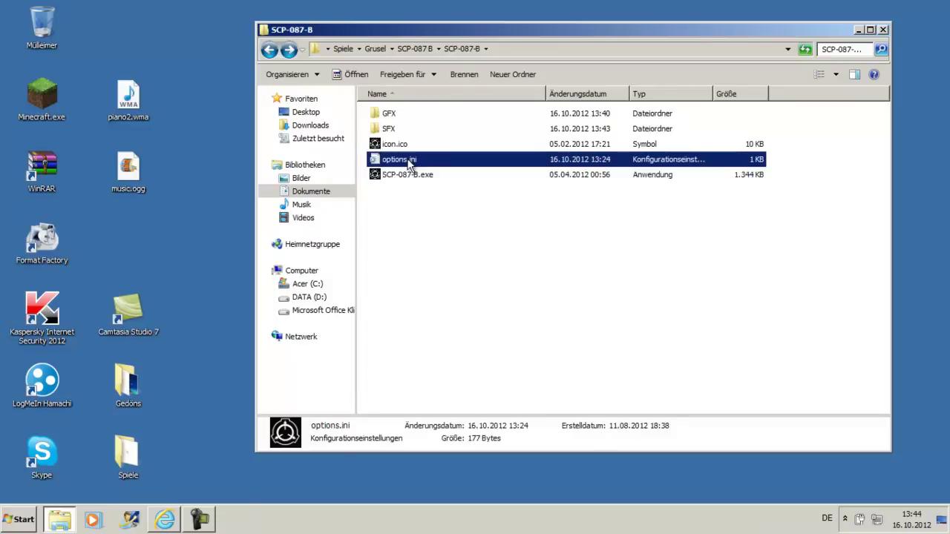